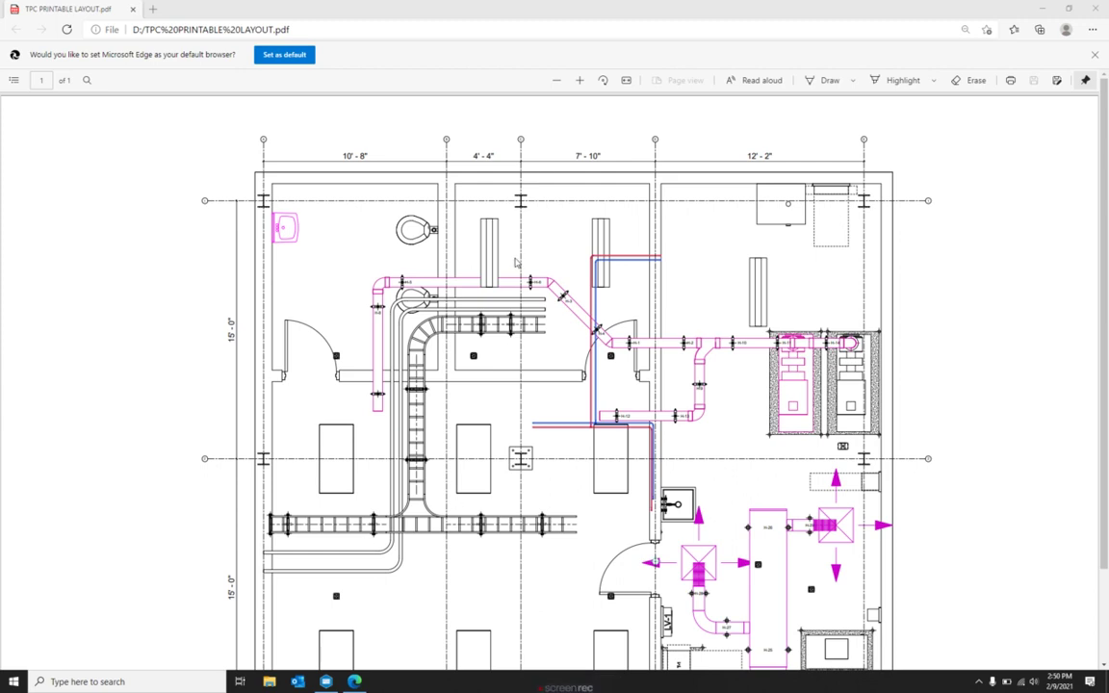
# Switch from the floor-plan PDF in Edge to MAGNET Field Layout's Default home menu
pyautogui.click(327, 681)
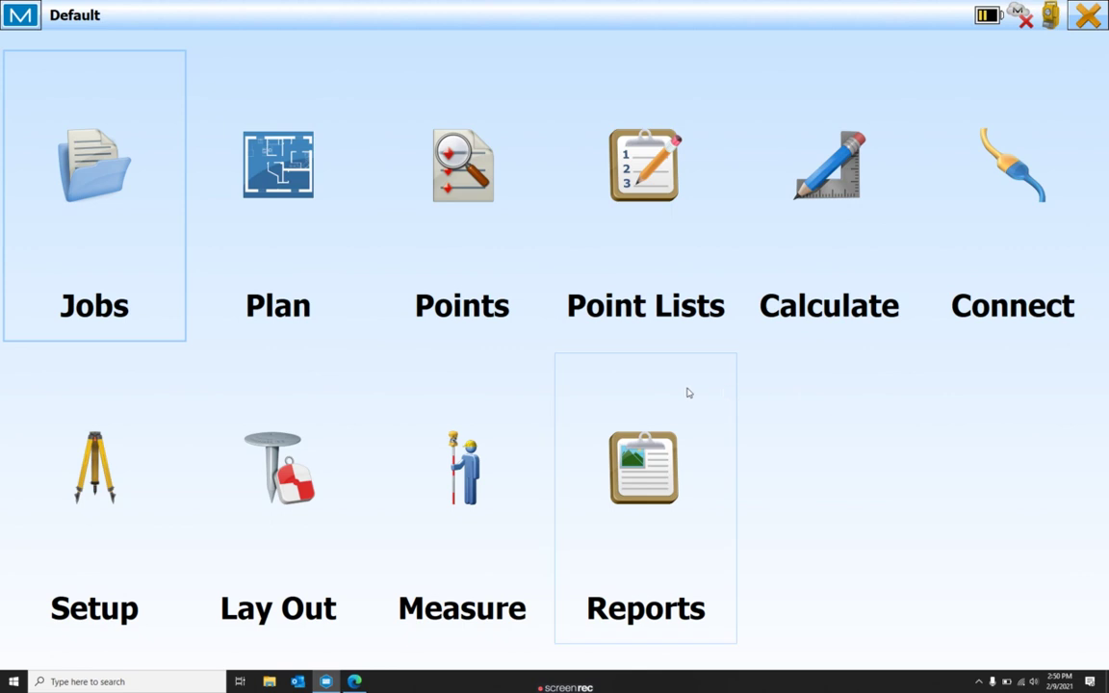
# Create a new job called IMPORT PDF, then return to TPC PRINTABLE LAYOUT.pdf in Edge
pyautogui.click(76, 200)
pyautogui.click(81, 200)
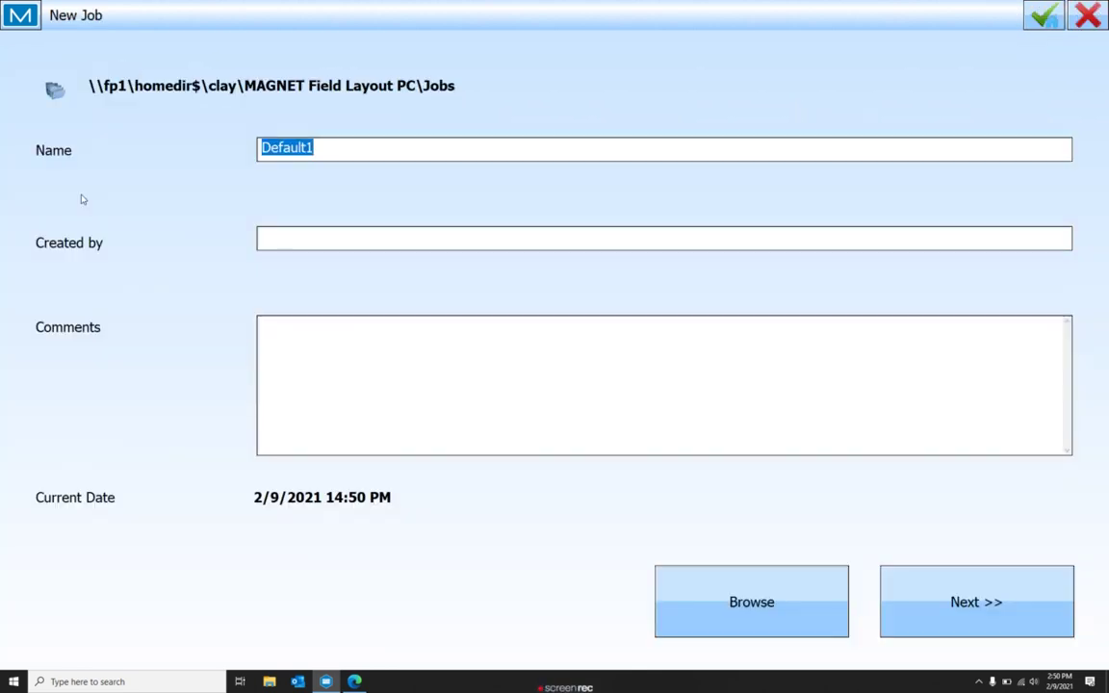
pyautogui.write('IMPOR')
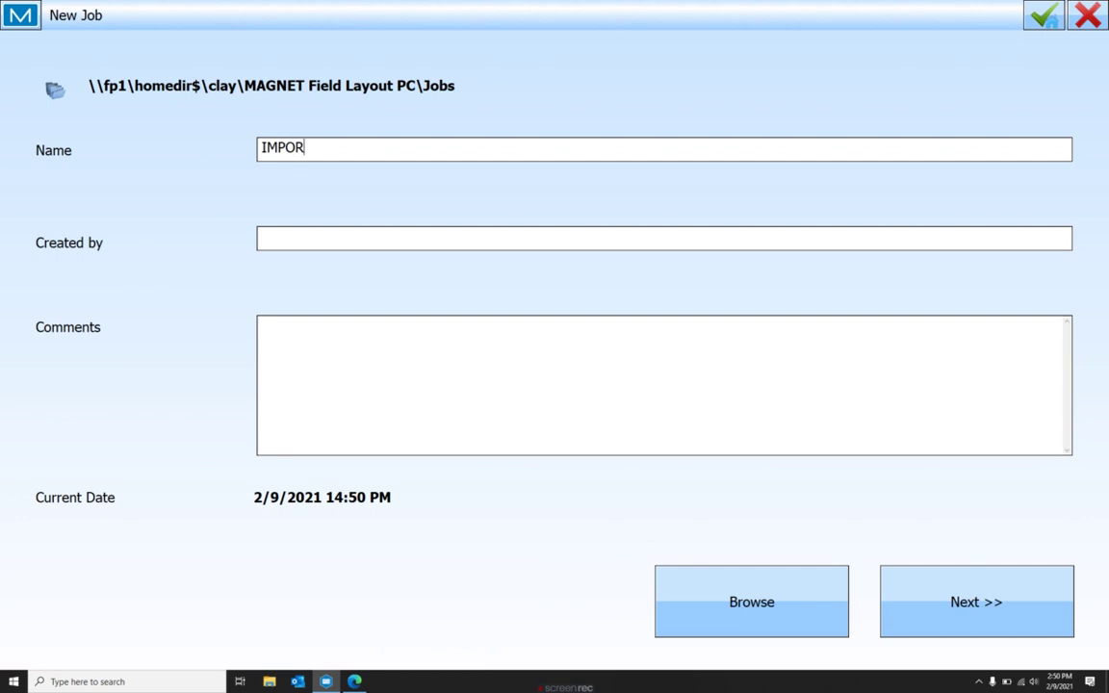
pyautogui.write('T PDF')
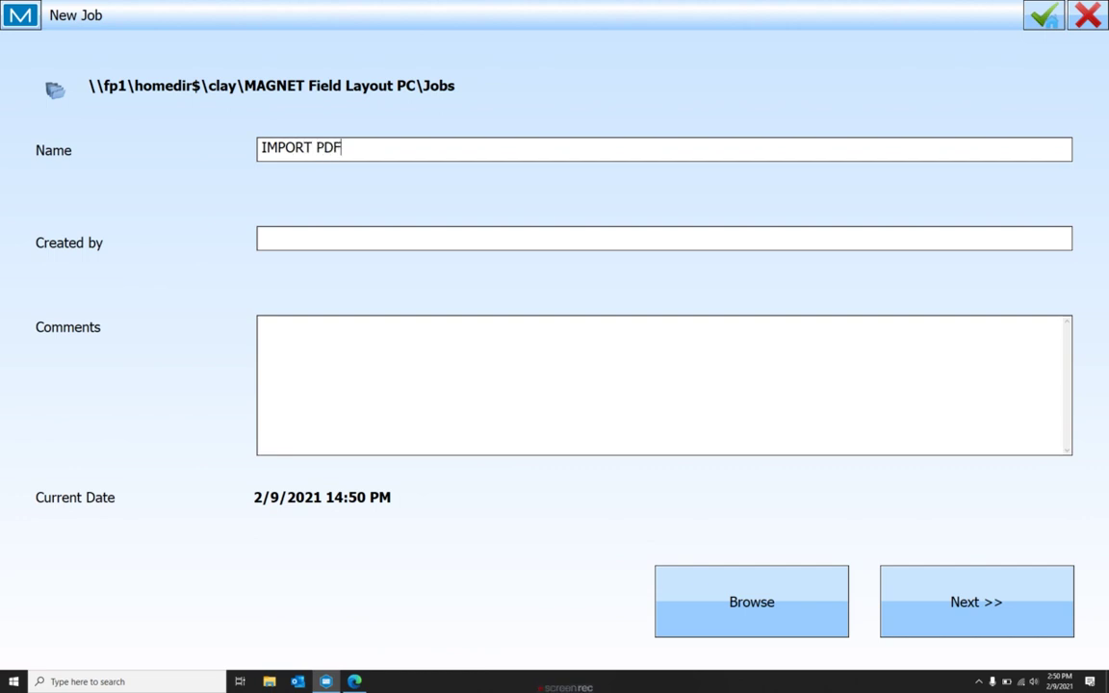
pyautogui.click(1007, 634)
pyautogui.click(976, 622)
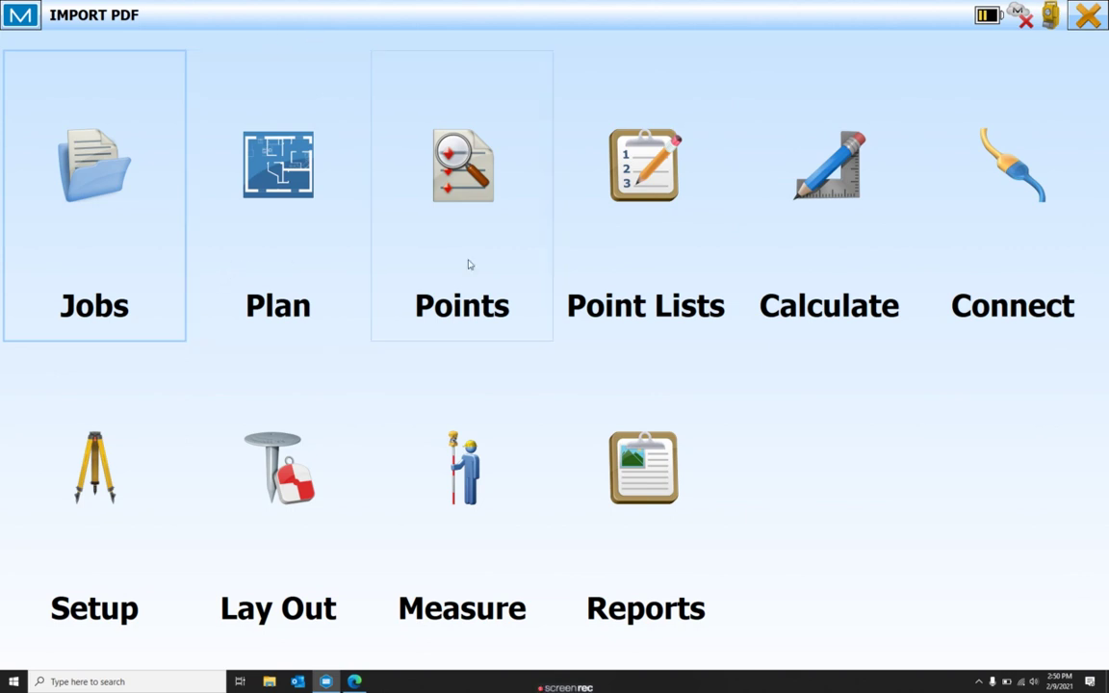
pyautogui.click(355, 681)
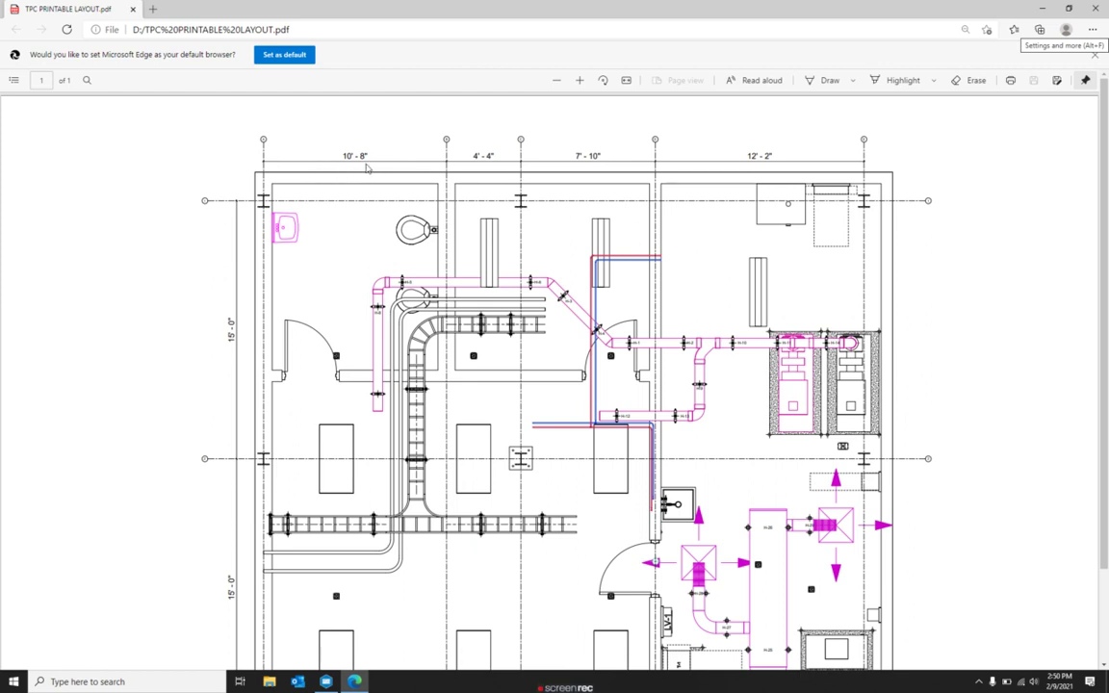
# After reviewing the PDF dimensions, return to the IMPORT PDF job's main menu with Alt+Tab
pyautogui.hotkey('alt', 'Tab')
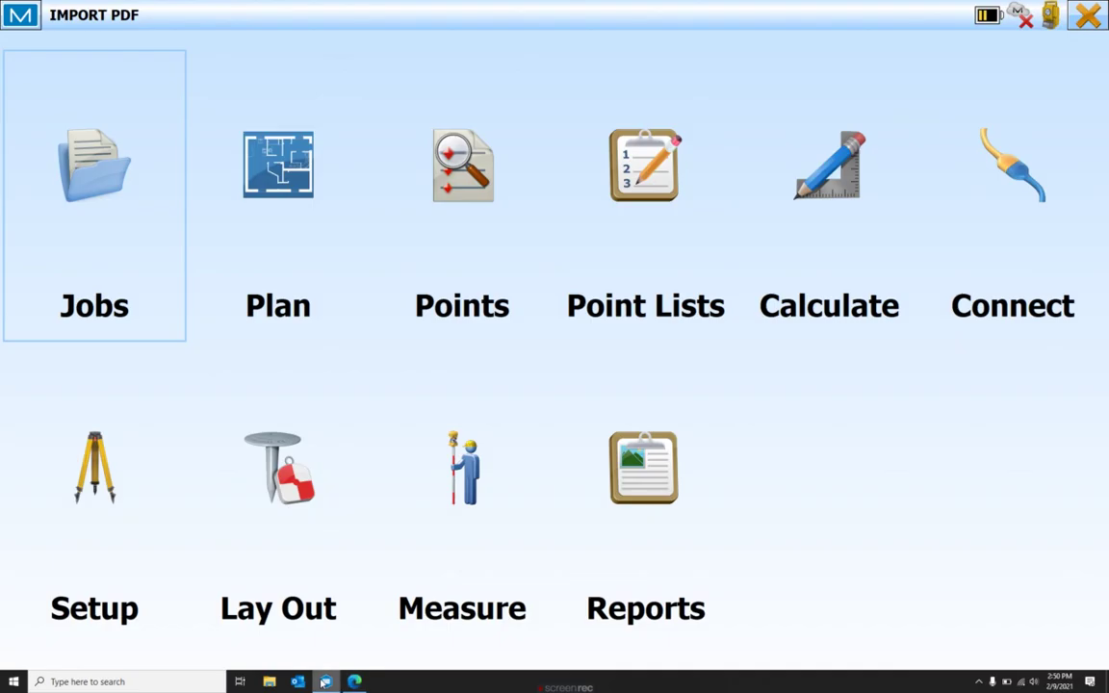
# In Enter Plan, store point 1001 at 10'8" and 90° from point 1000, then go home
pyautogui.click(785, 222)
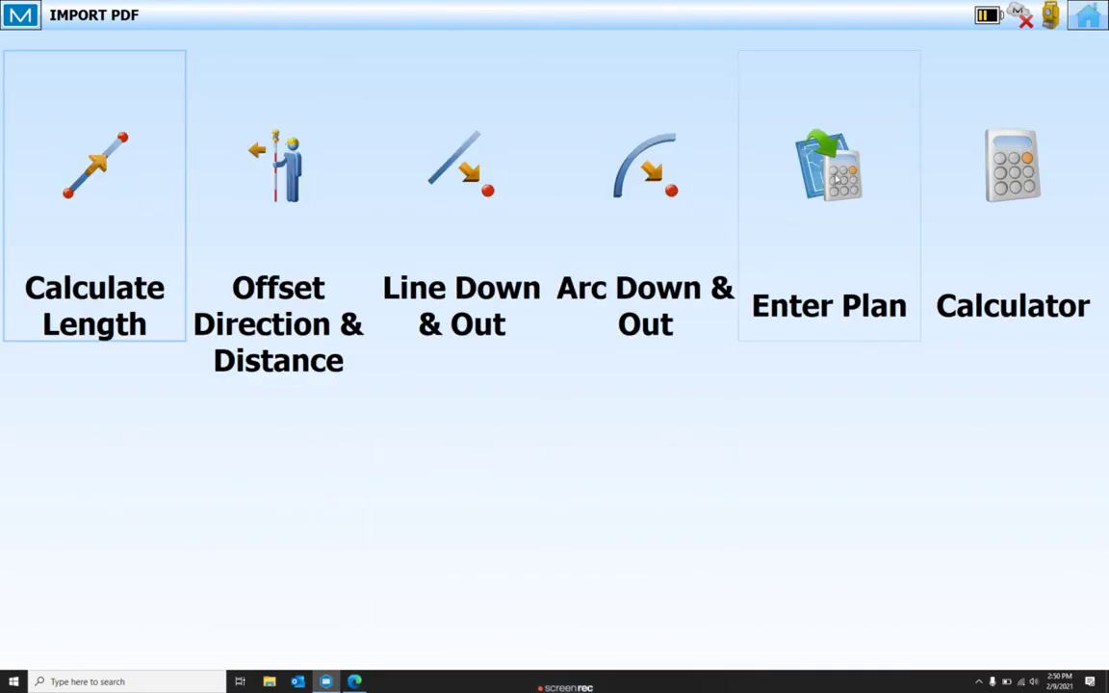
pyautogui.click(839, 178)
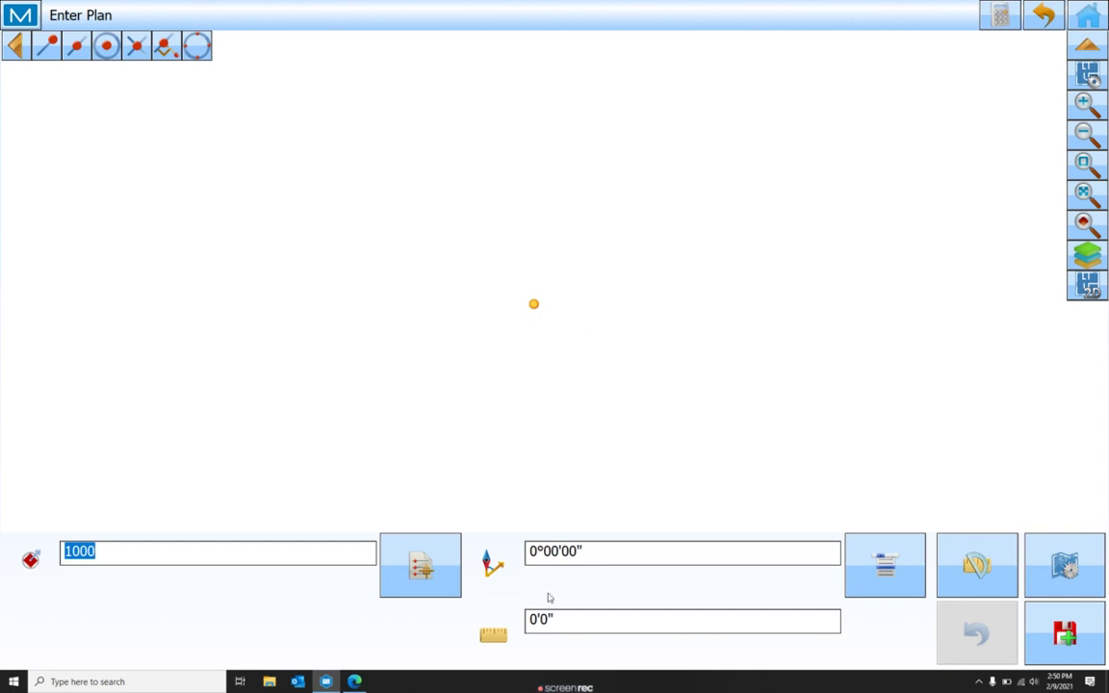
pyautogui.click(563, 618)
pyautogui.write("10'")
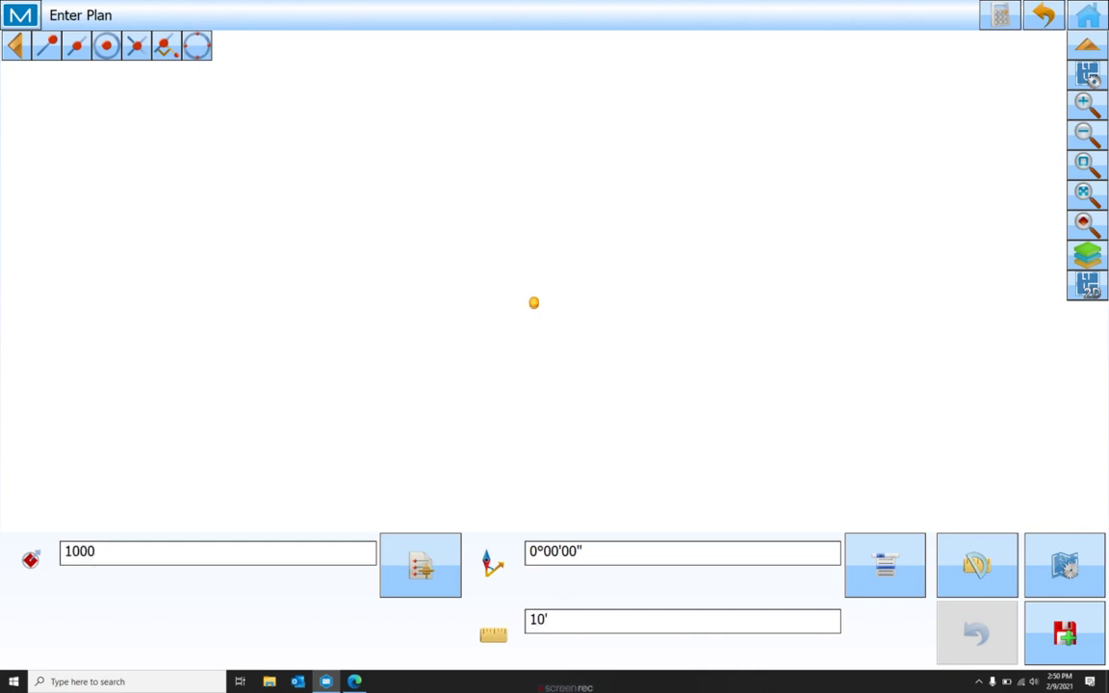
pyautogui.write('8"')
pyautogui.click(1084, 104)
pyautogui.click(1084, 104)
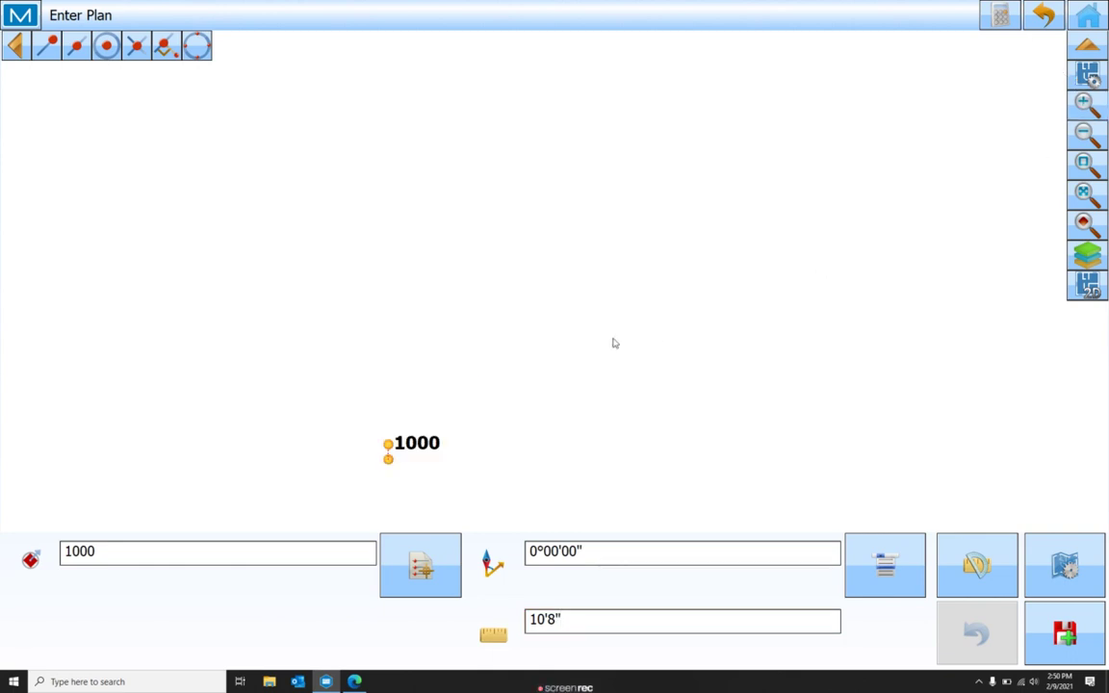
pyautogui.moveTo(614, 343); pyautogui.dragTo(748, 156)
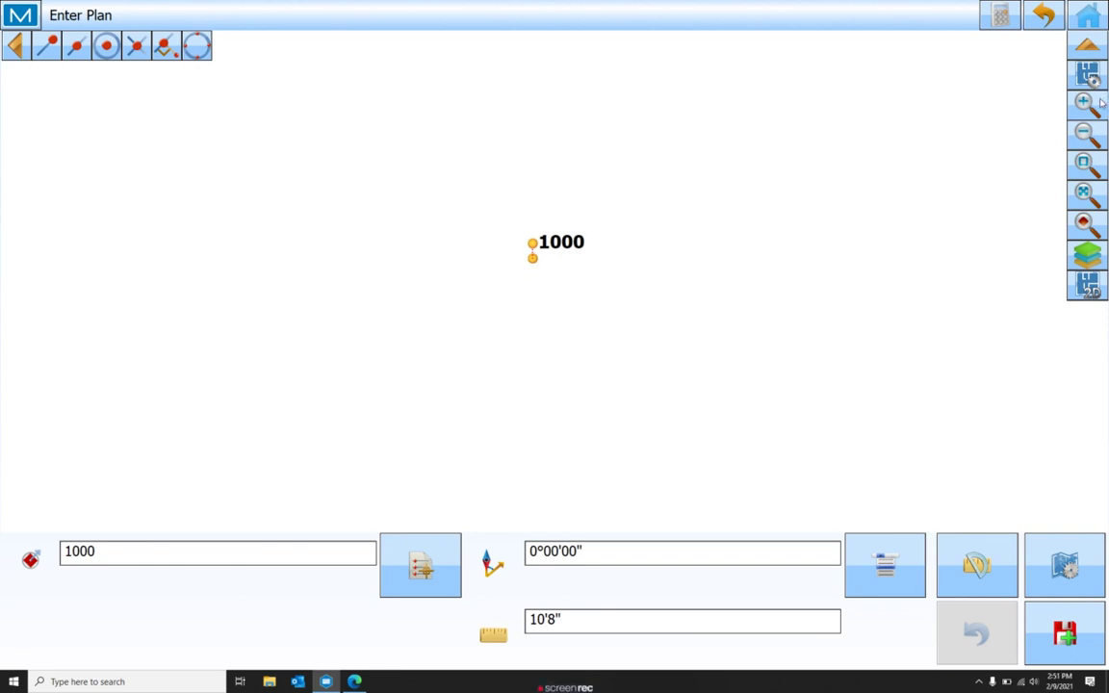
pyautogui.scroll(1, 768, 165)
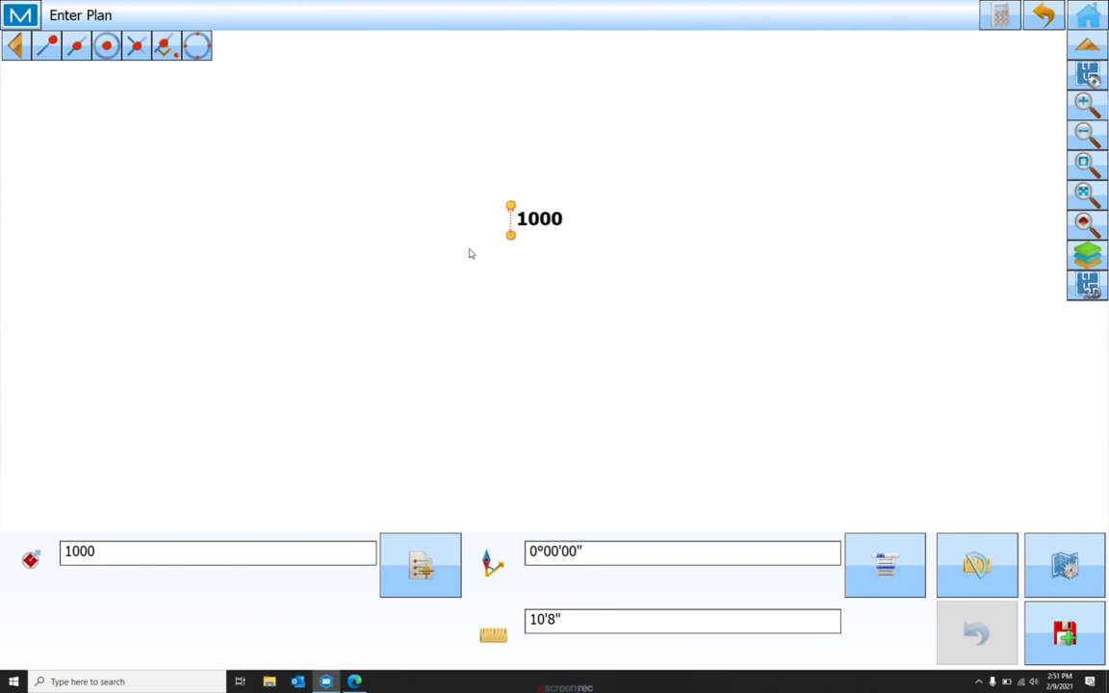
pyautogui.click(885, 568)
pyautogui.click(780, 314)
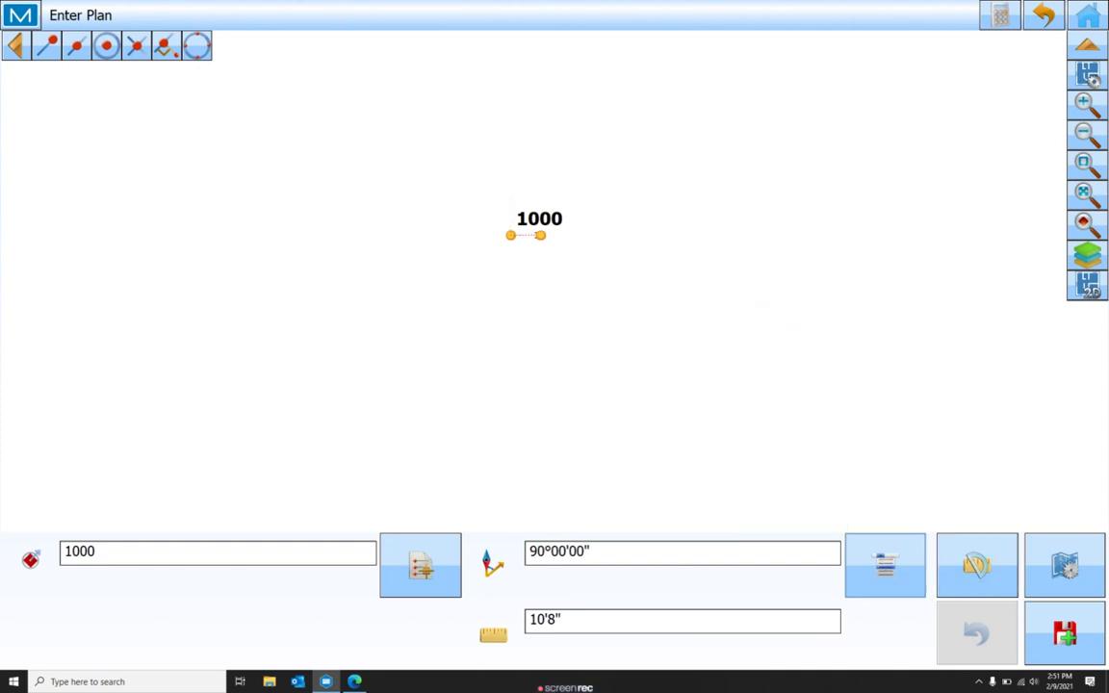
pyautogui.click(1065, 633)
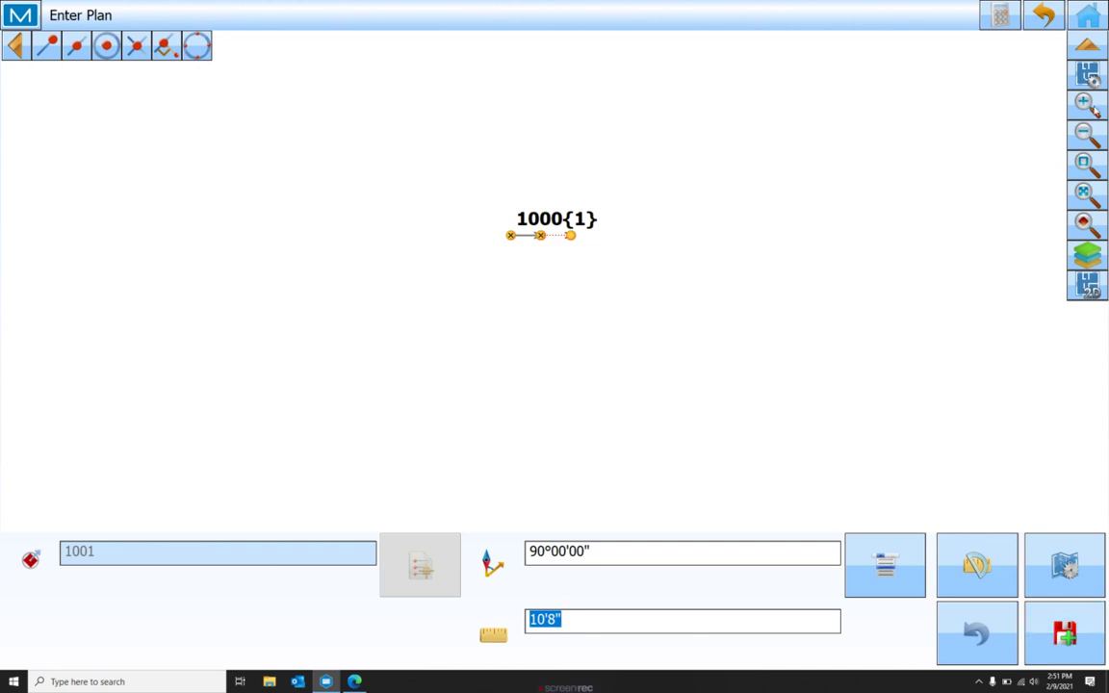
pyautogui.click(1091, 20)
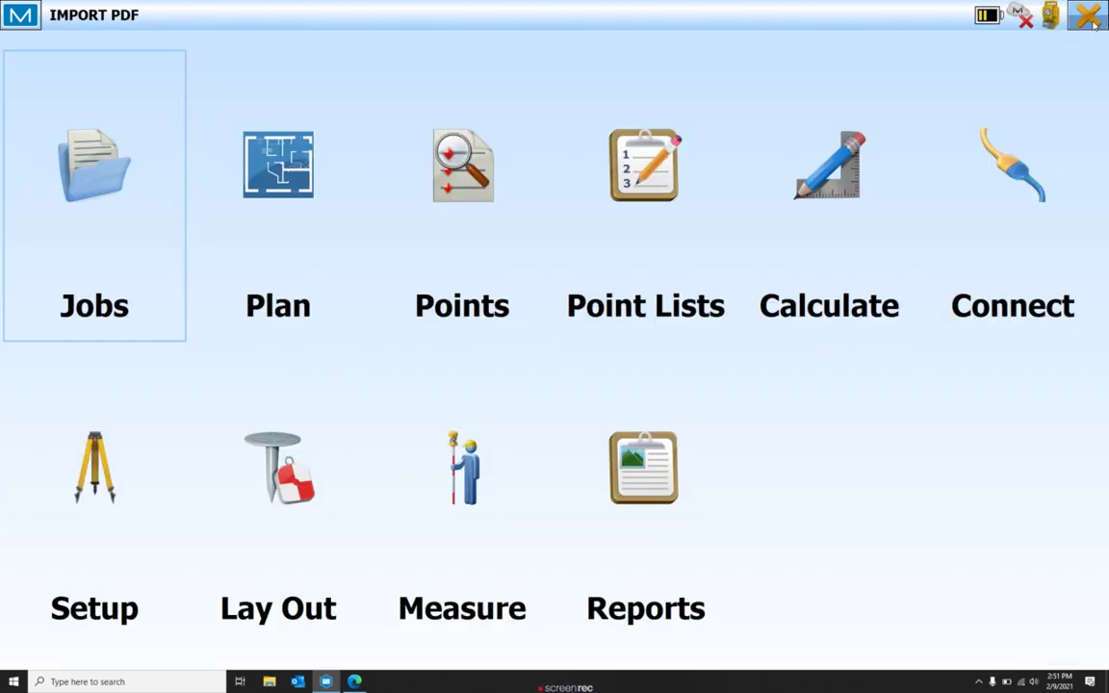
# Start a job import with data type Multiple and format PDF (*.pdf)
pyautogui.click(134, 193)
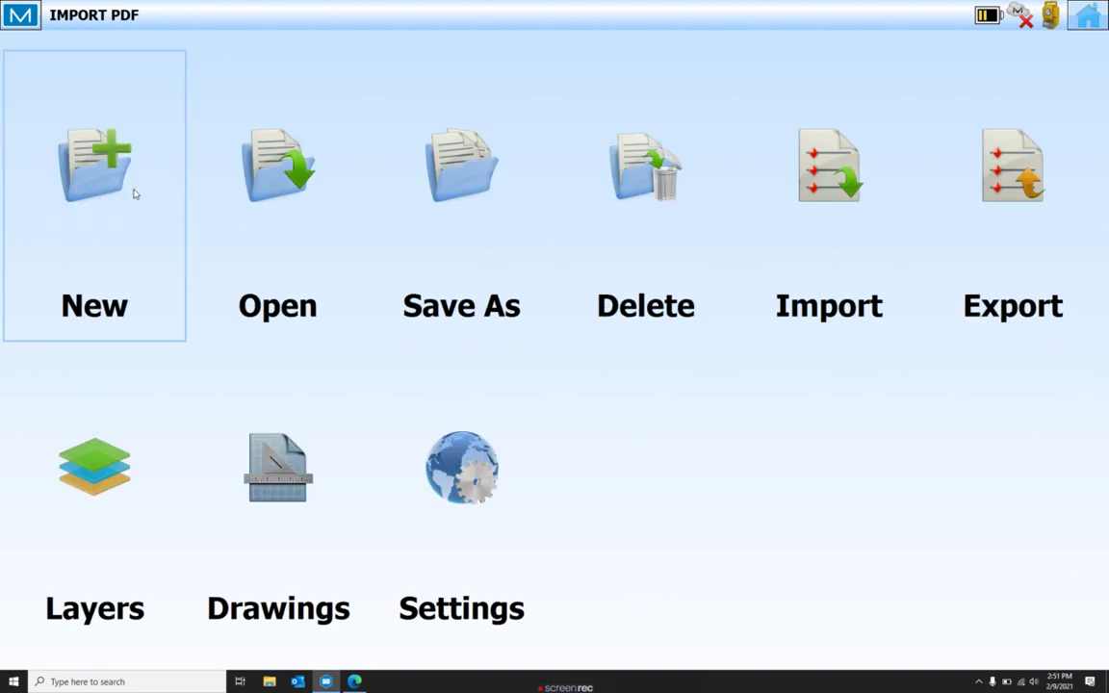
pyautogui.click(826, 193)
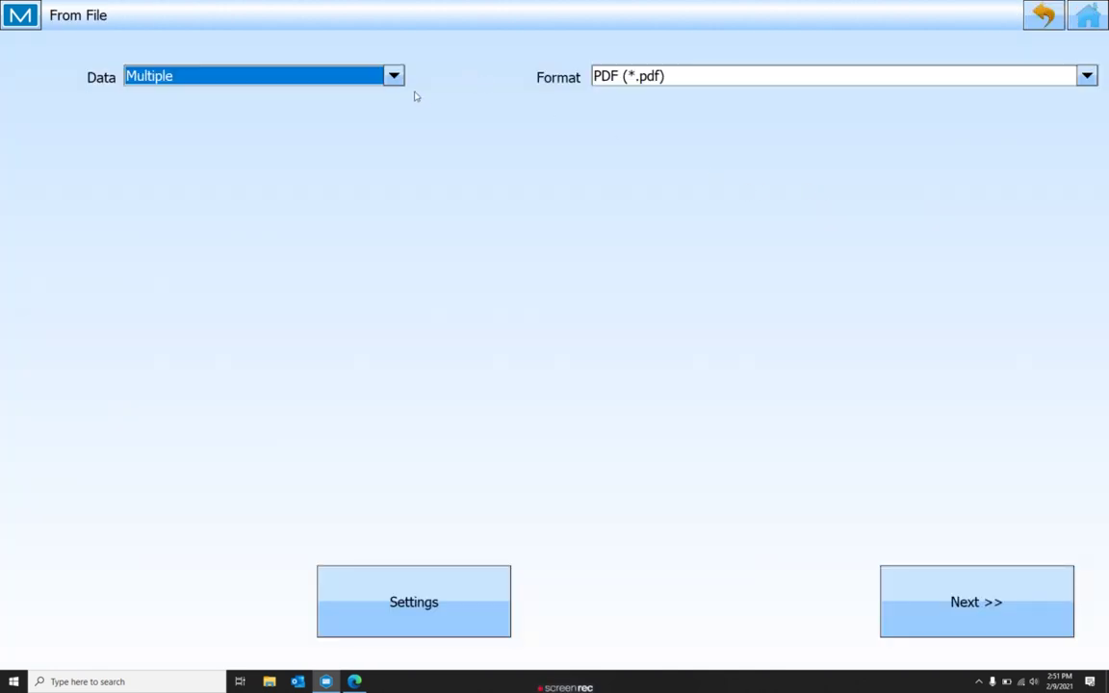
pyautogui.click(401, 80)
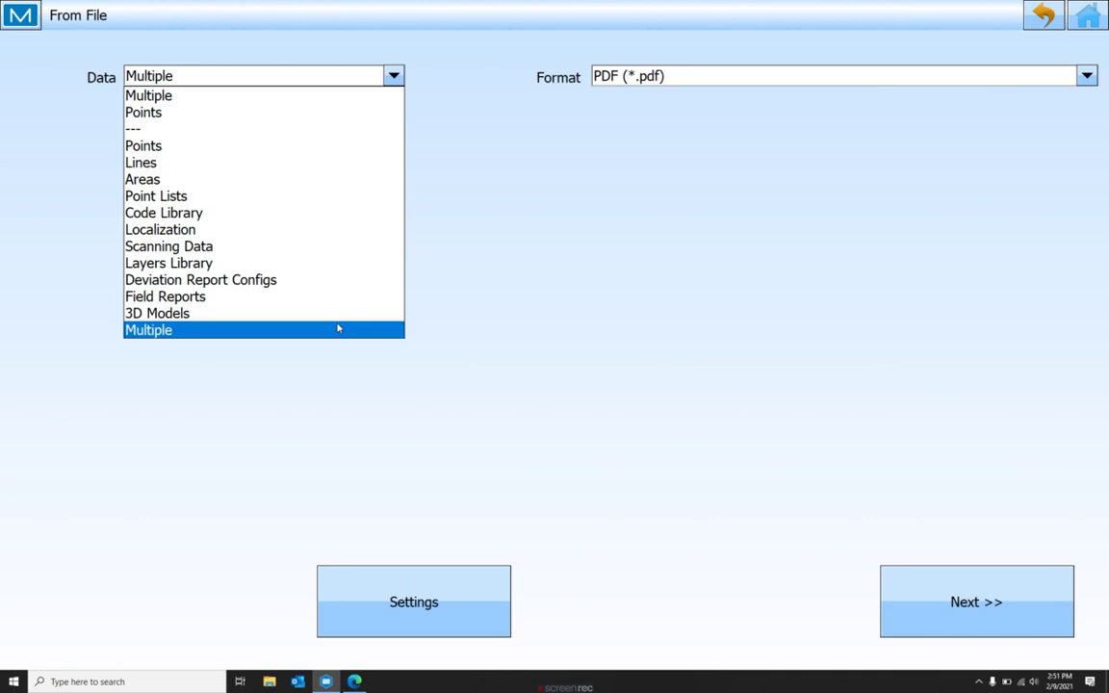
pyautogui.click(339, 329)
pyautogui.click(1091, 79)
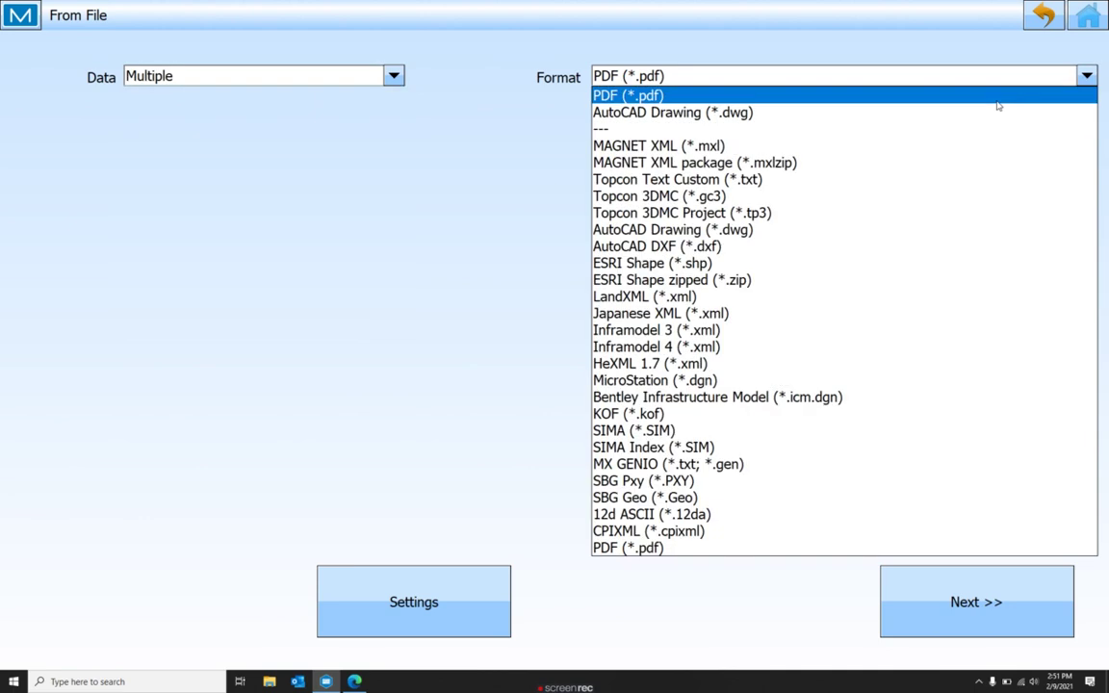
pyautogui.click(760, 554)
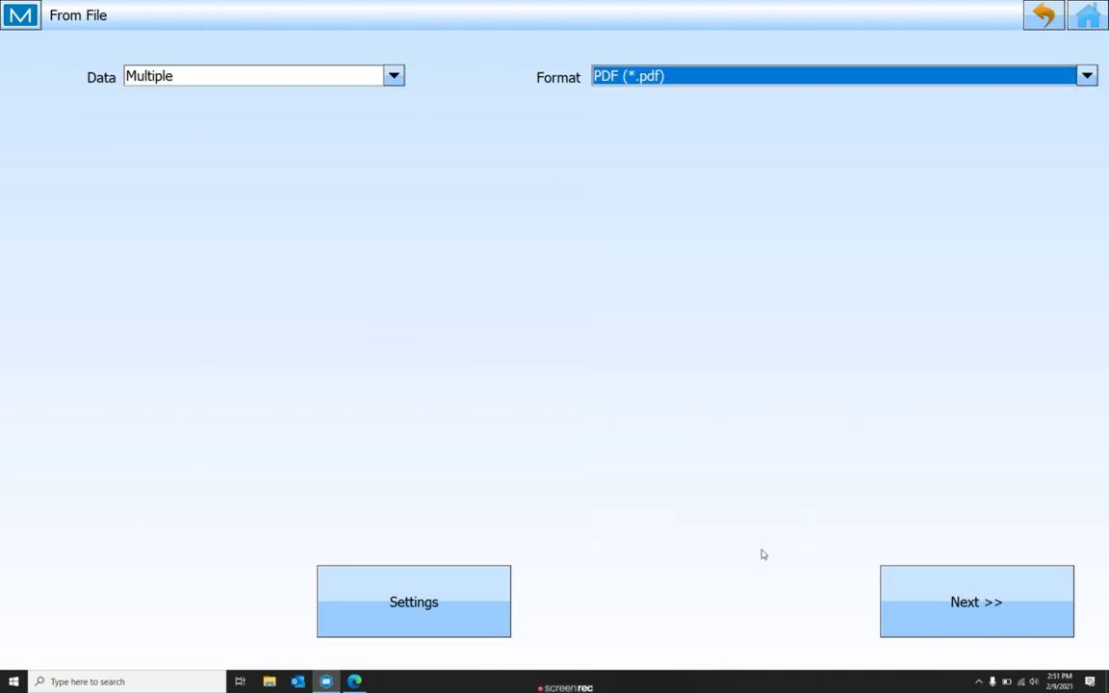
pyautogui.click(963, 608)
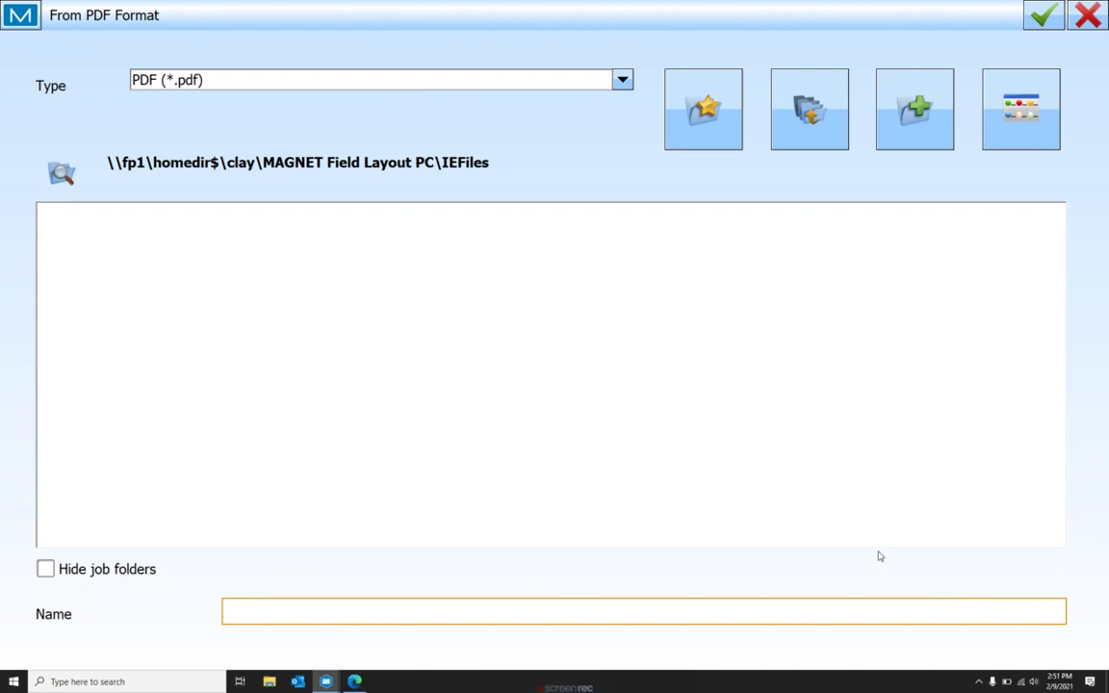
# Open TPC PRINTABLE LAYOUT.pdf from the D: USB drive via My Computer for import
pyautogui.click(692, 113)
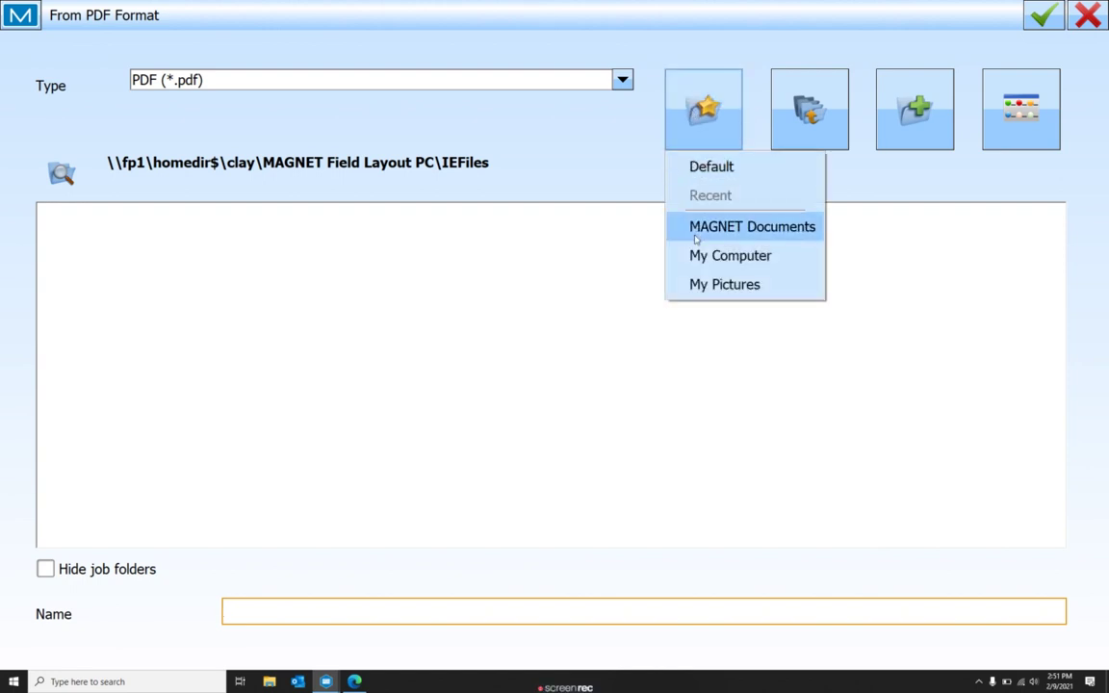
pyautogui.click(712, 258)
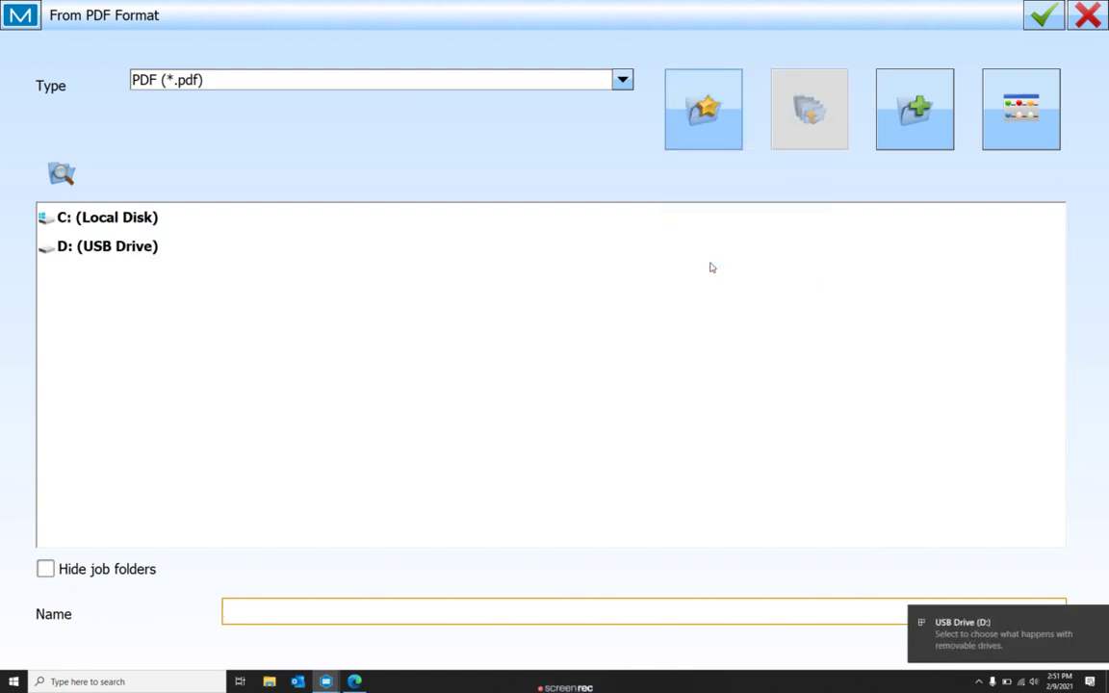
pyautogui.doubleClick(114, 249)
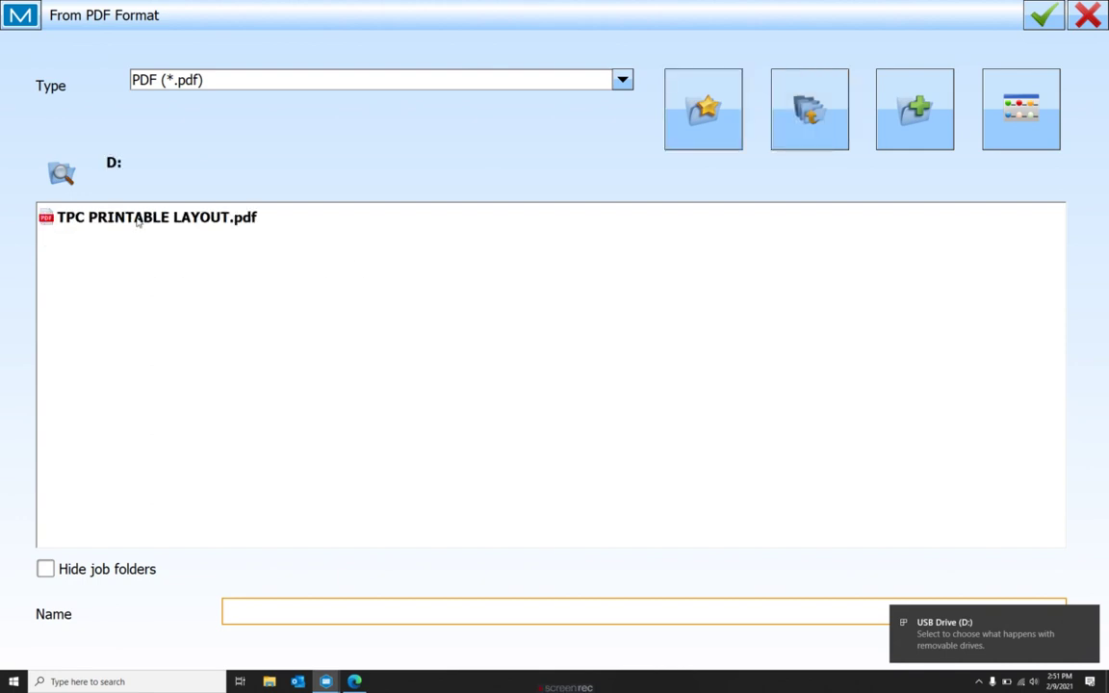
pyautogui.doubleClick(135, 220)
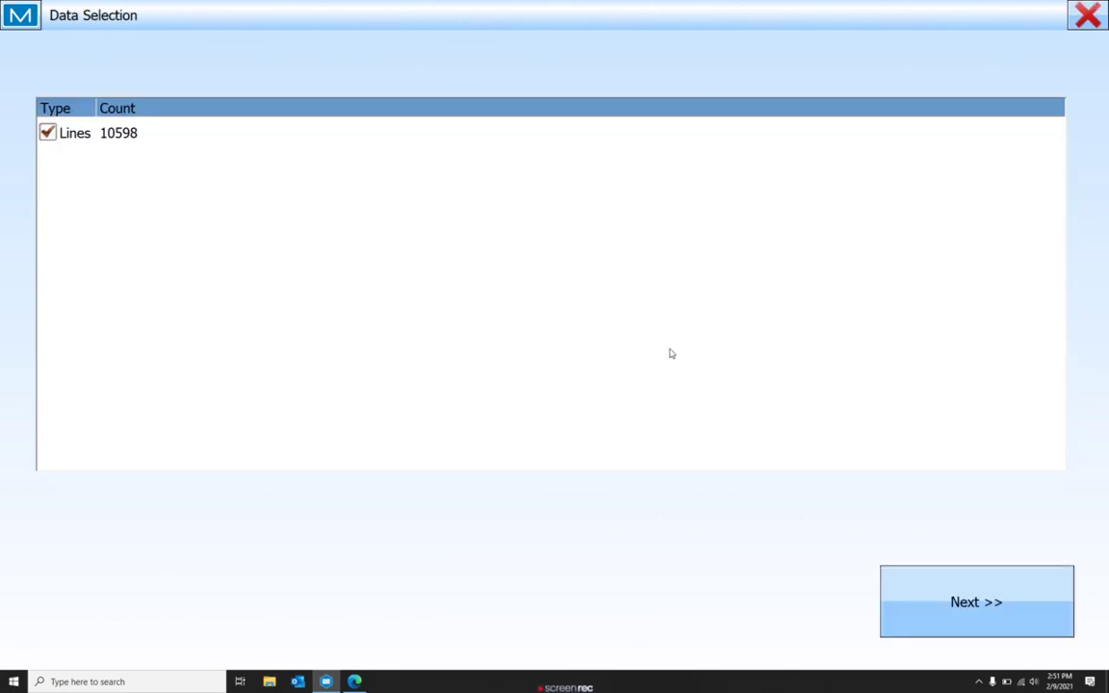
# Import the 10598 selected lines and accept renaming the duplicate layer
pyautogui.click(1036, 620)
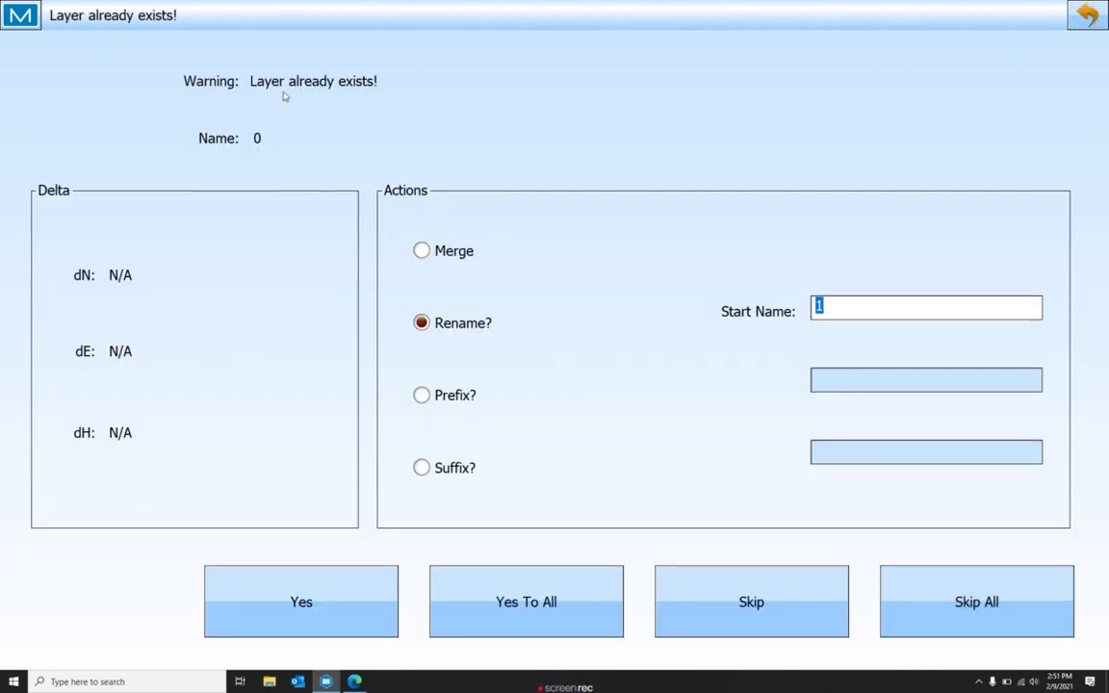
pyautogui.click(568, 609)
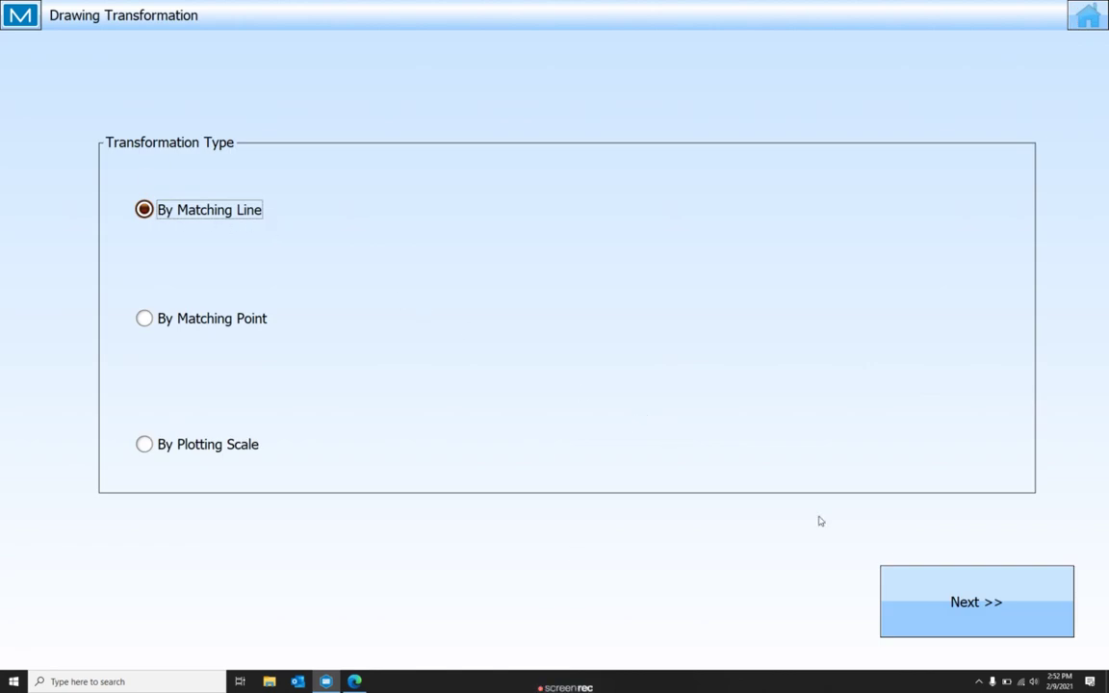
# Pick the 10'-8" dimension line between its intersections with grid lines A and B as the reference line
pyautogui.click(1006, 602)
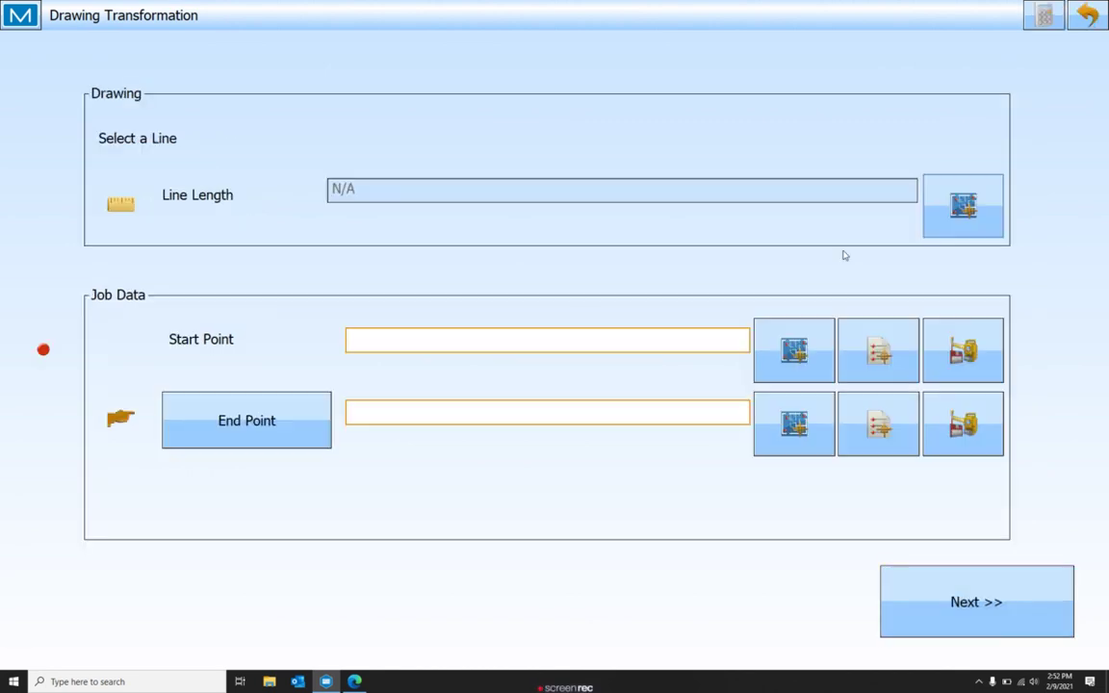
pyautogui.click(930, 215)
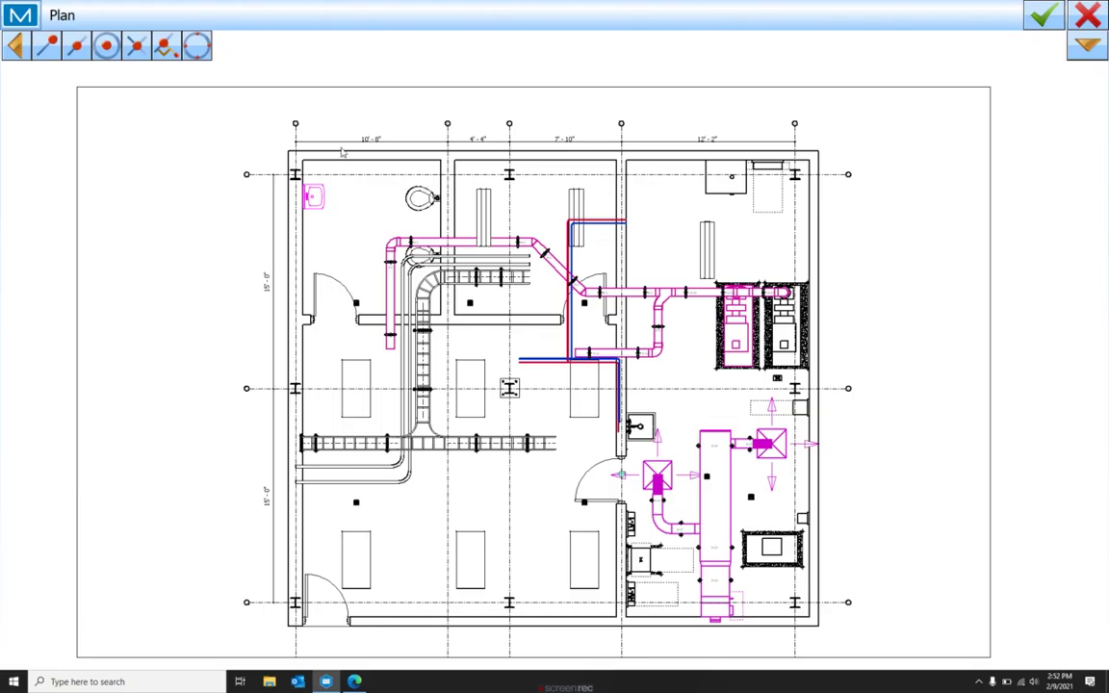
pyautogui.scroll(2, 342, 151)
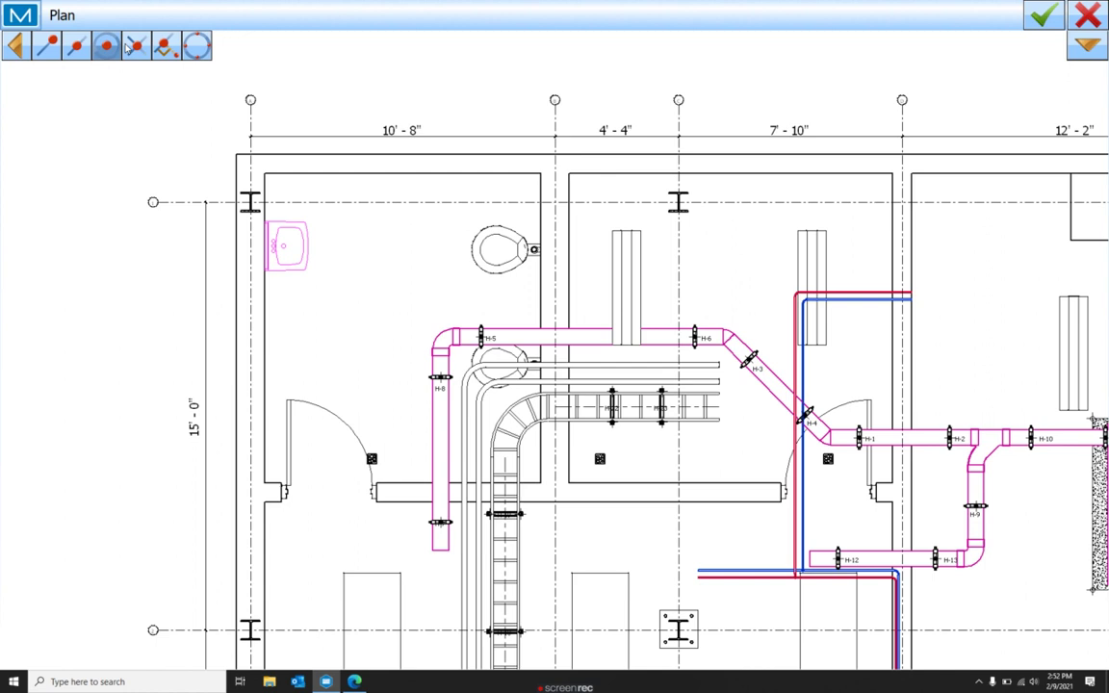
pyautogui.scroll(2, 265, 129)
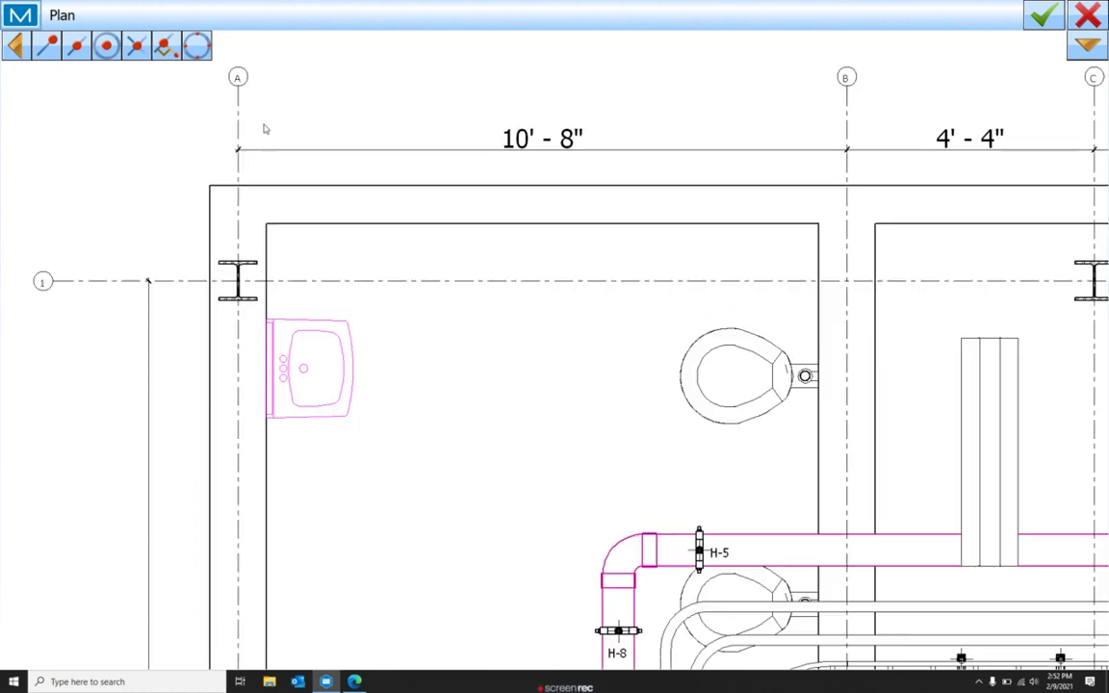
pyautogui.click(1086, 45)
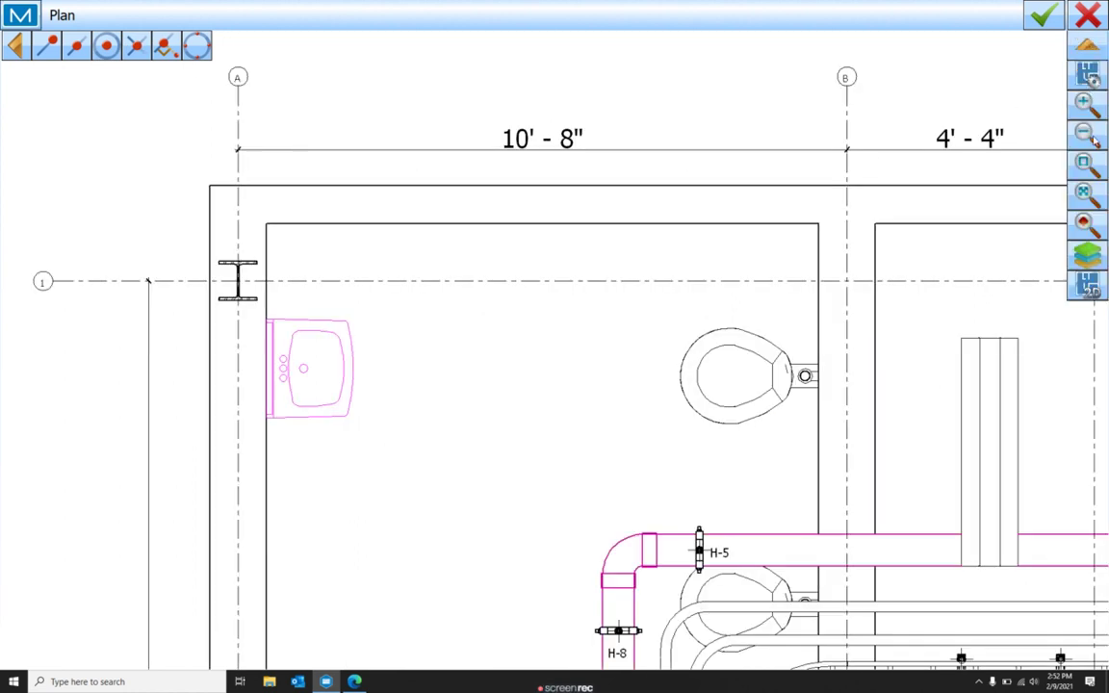
pyautogui.click(136, 46)
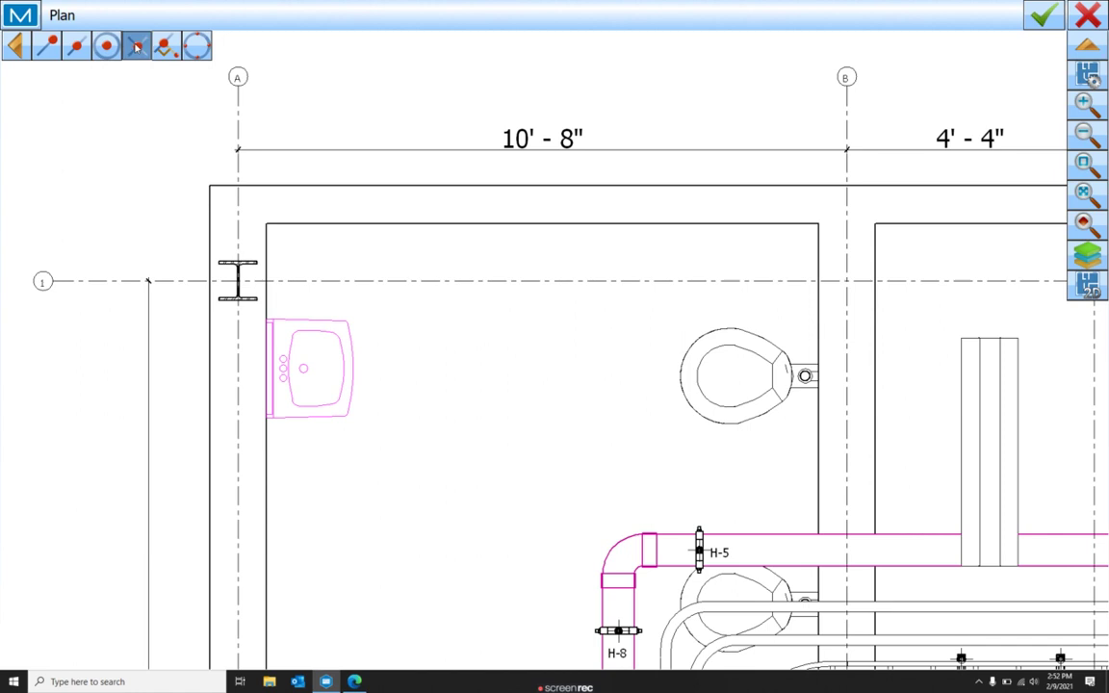
pyautogui.click(239, 132)
pyautogui.click(259, 151)
pyautogui.click(843, 146)
pyautogui.click(829, 152)
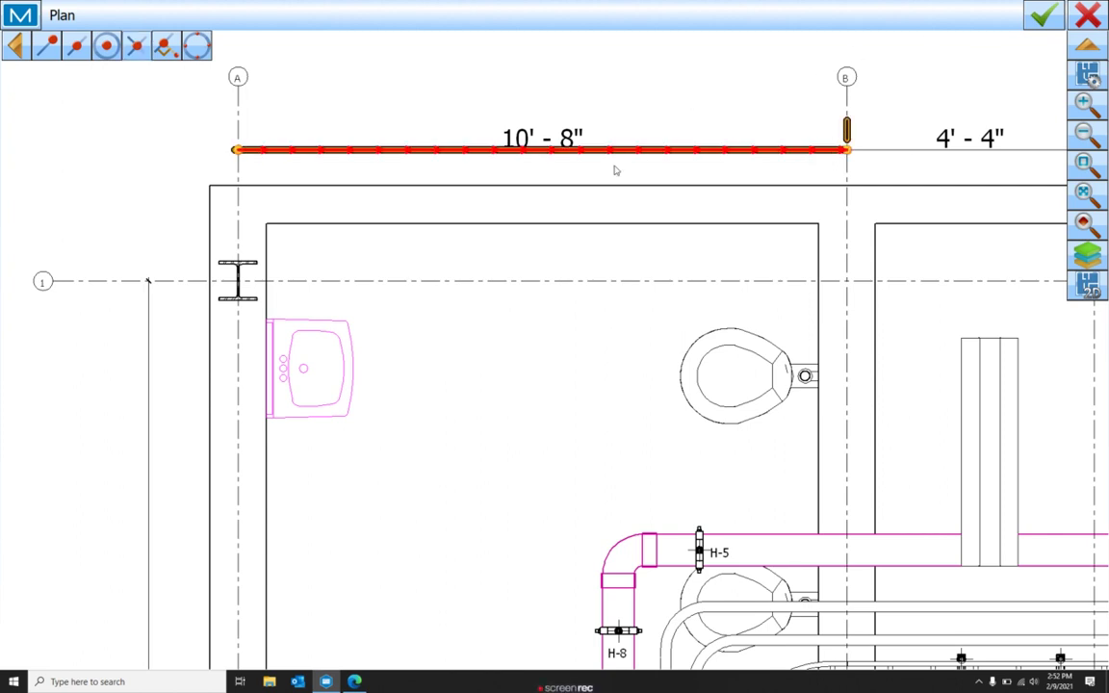
# Match the line to start point 1000 and end point 1001, then save the scale-8 transformation
pyautogui.click(1042, 16)
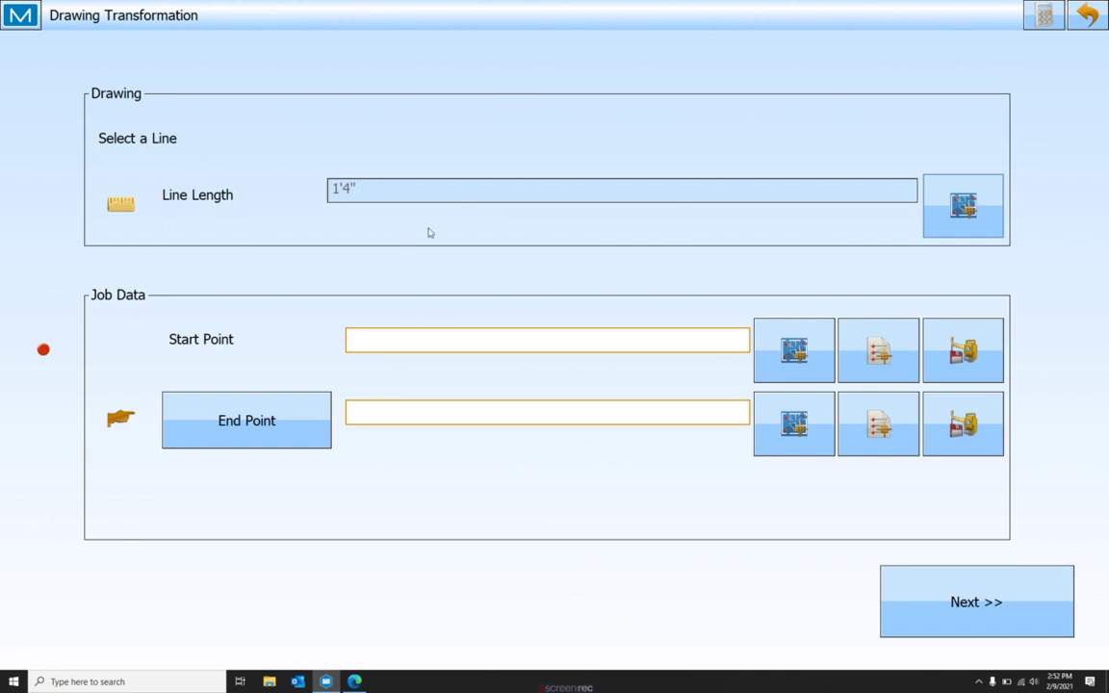
pyautogui.click(814, 338)
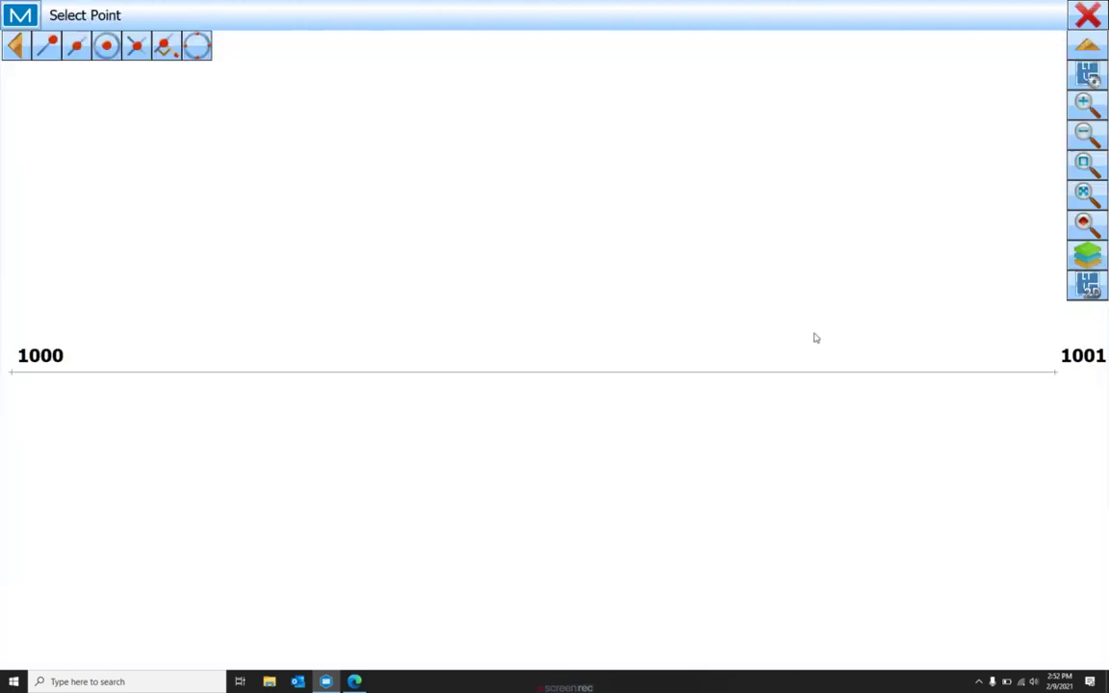
pyautogui.click(14, 374)
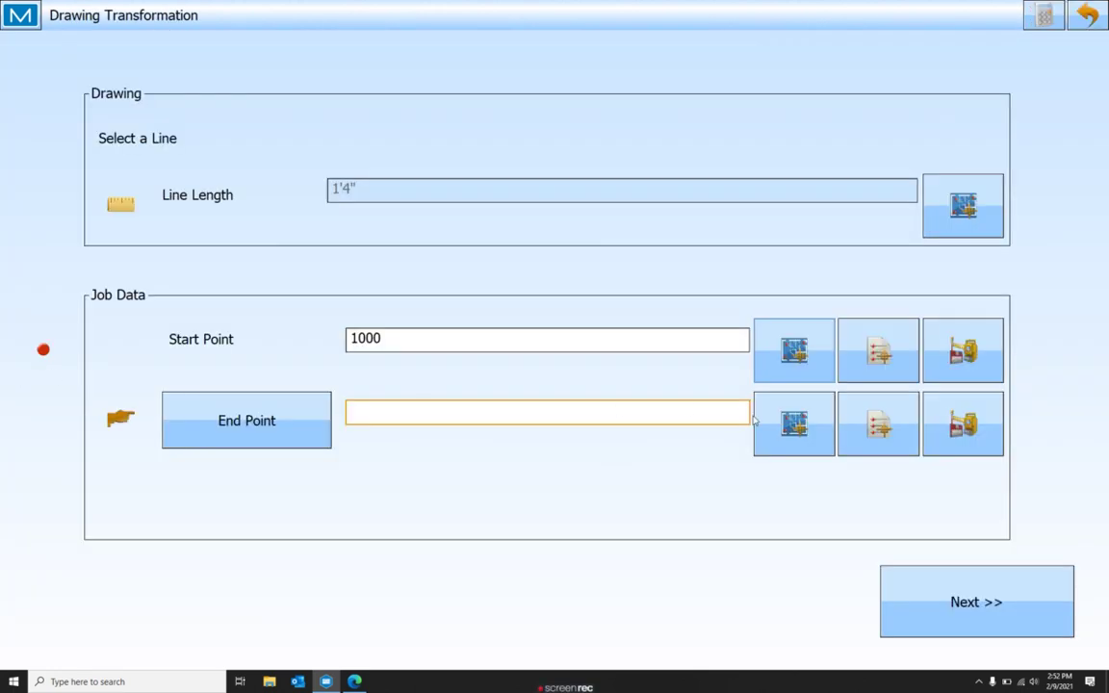
pyautogui.click(805, 424)
pyautogui.click(1058, 375)
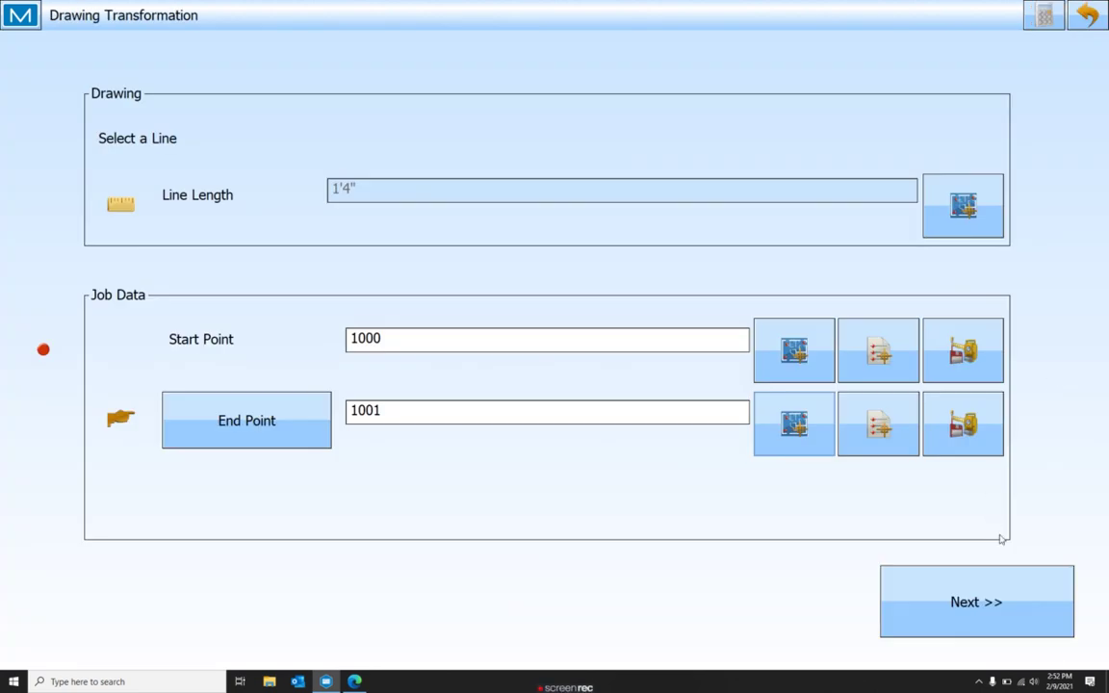
pyautogui.click(1005, 587)
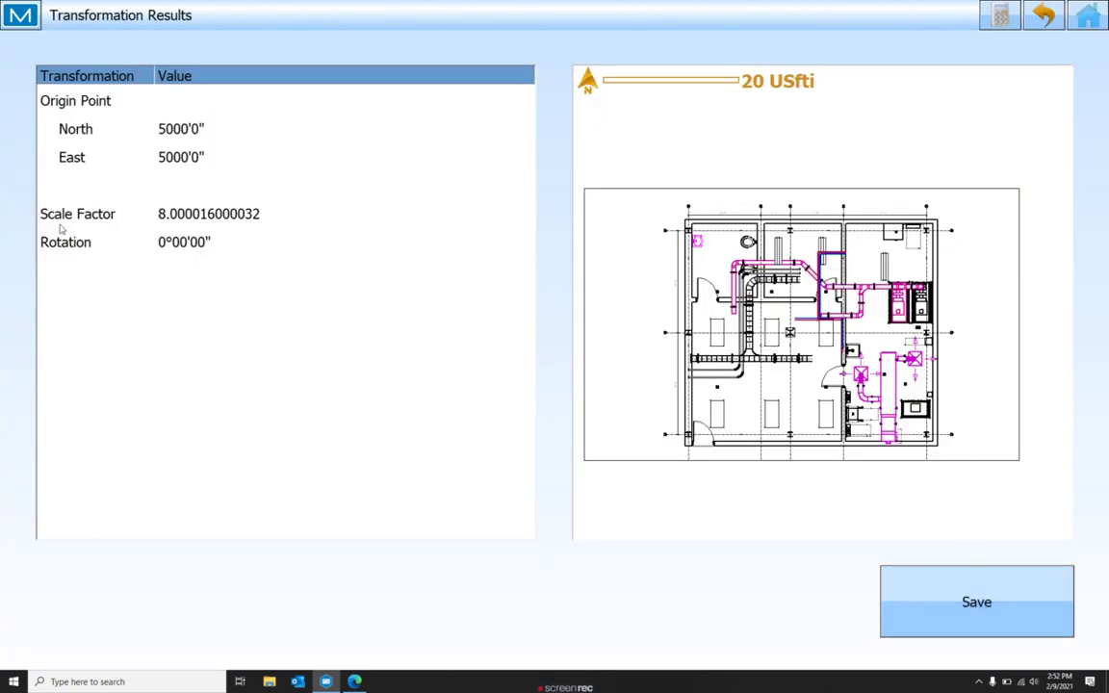
pyautogui.click(1002, 604)
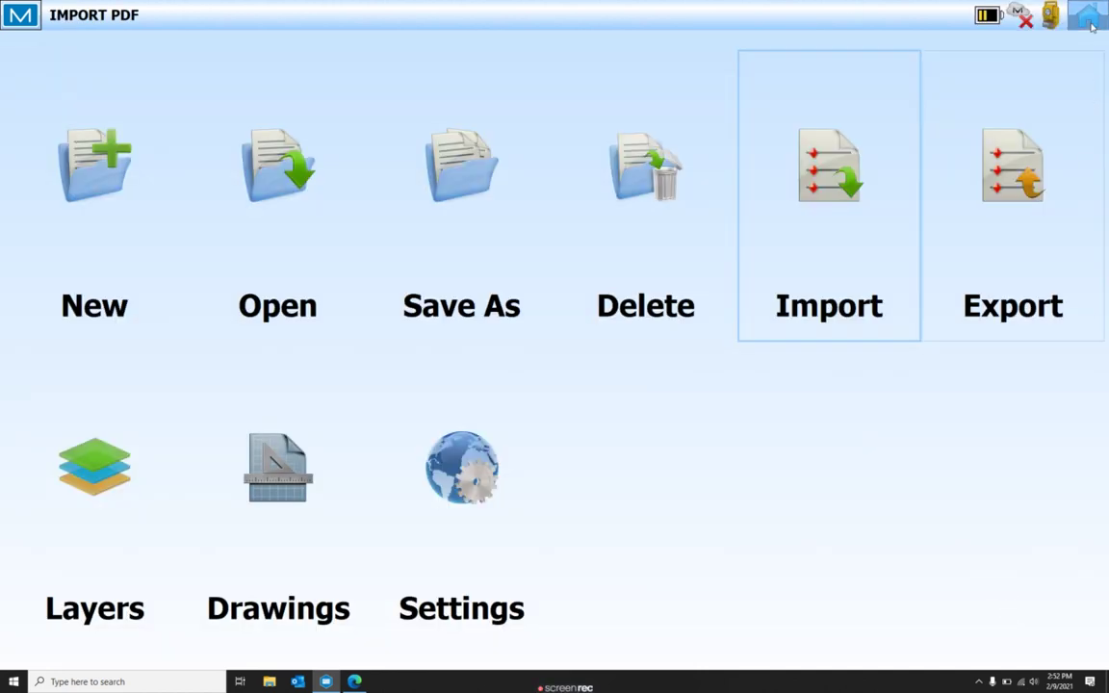
# View the transformed drawing in plan, zoomed and panned to the top grid lines at points 1000 and 1001
pyautogui.click(294, 178)
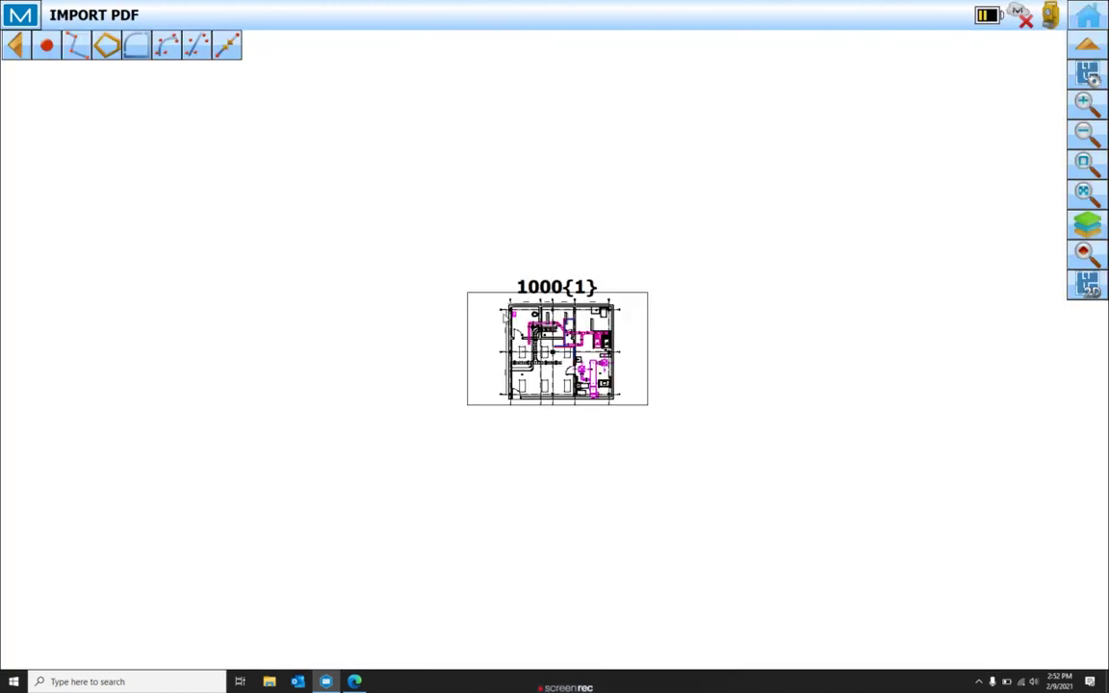
pyautogui.click(1092, 107)
pyautogui.click(1092, 107)
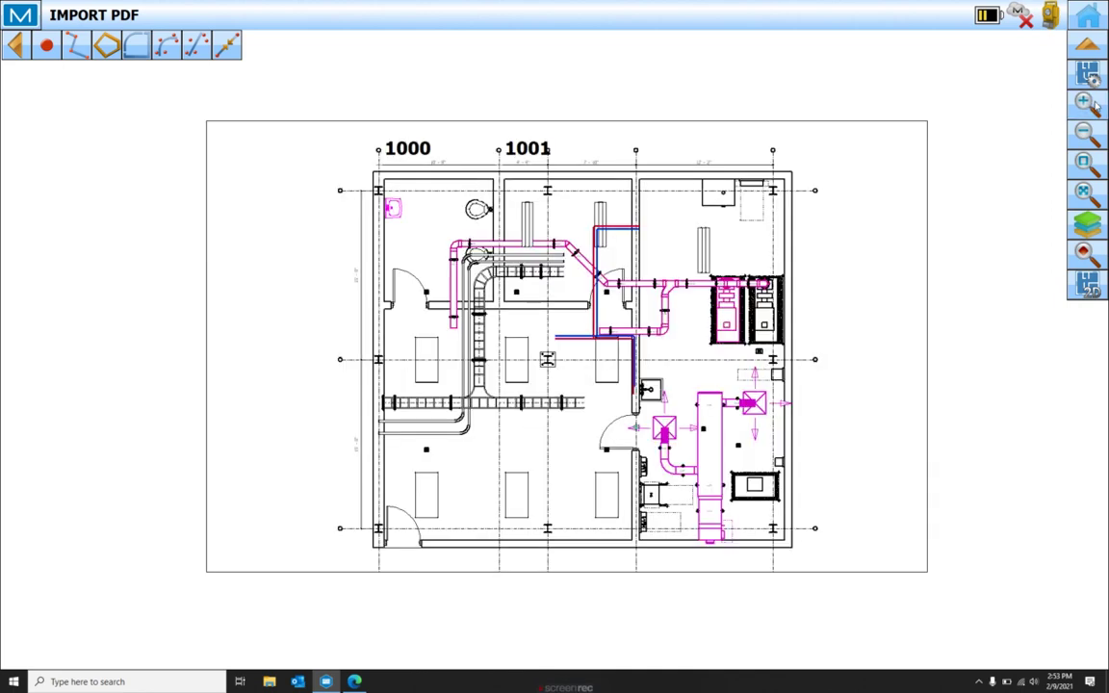
pyautogui.click(1092, 107)
pyautogui.scroll(-2, 446, 118)
pyautogui.scroll(2, 689, 322)
pyautogui.scroll(-2, 685, 354)
pyautogui.scroll(3, 1028, 199)
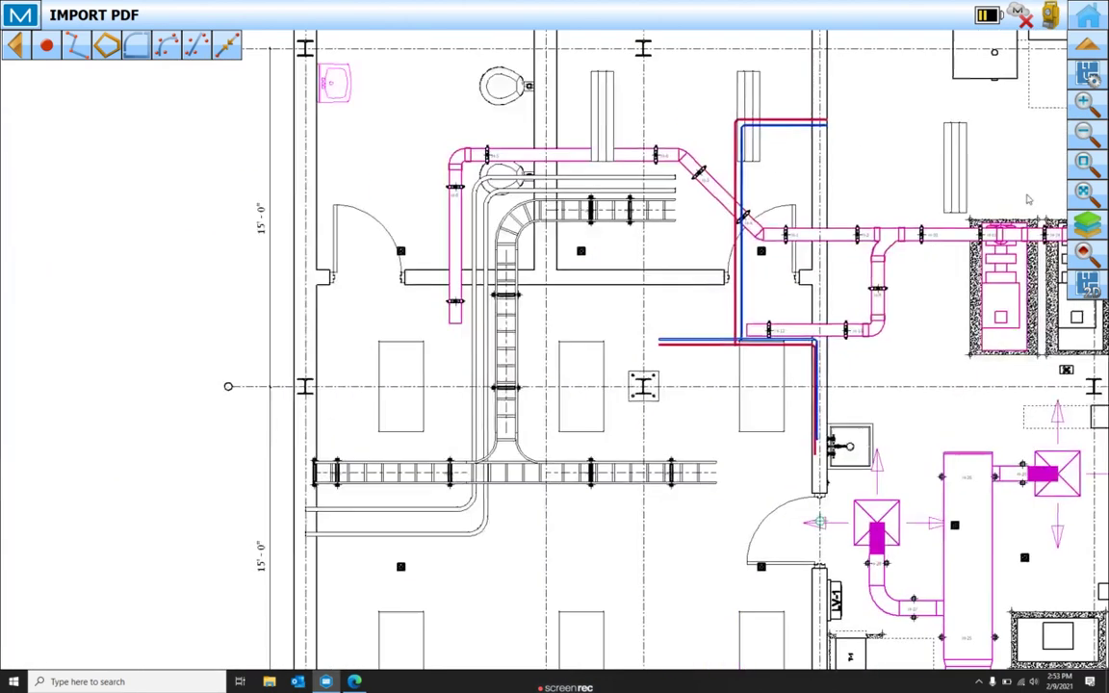
pyautogui.scroll(-2, 840, 205)
pyautogui.scroll(2, 770, 320)
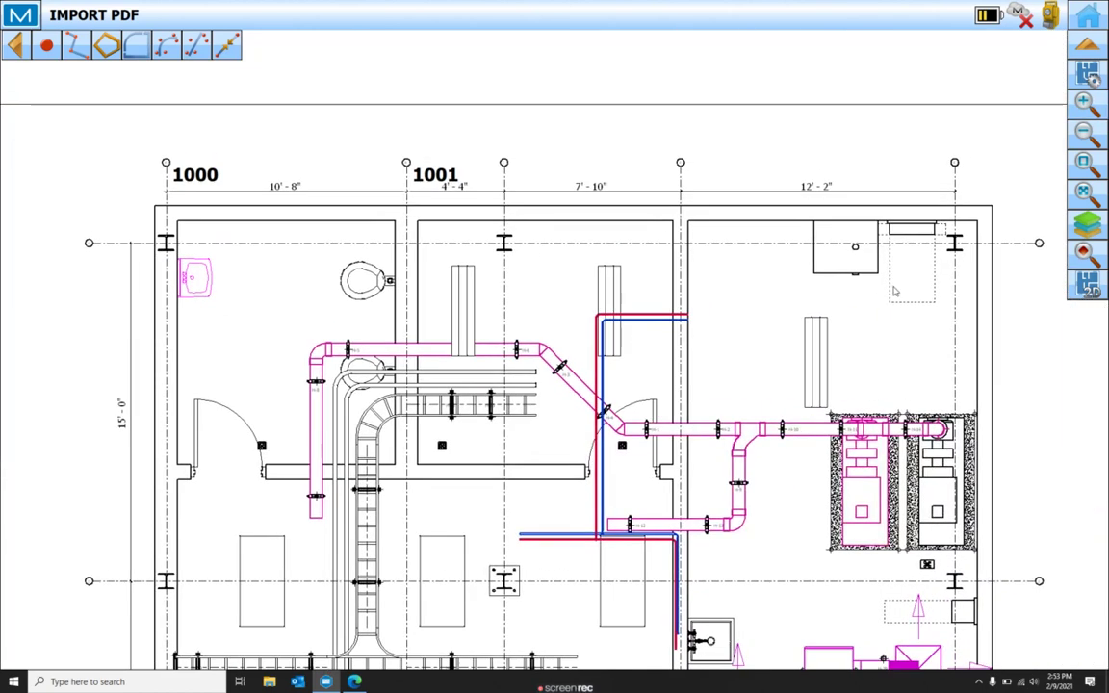
pyautogui.moveTo(893, 291); pyautogui.dragTo(668, 302)
pyautogui.moveTo(493, 297); pyautogui.dragTo(606, 332)
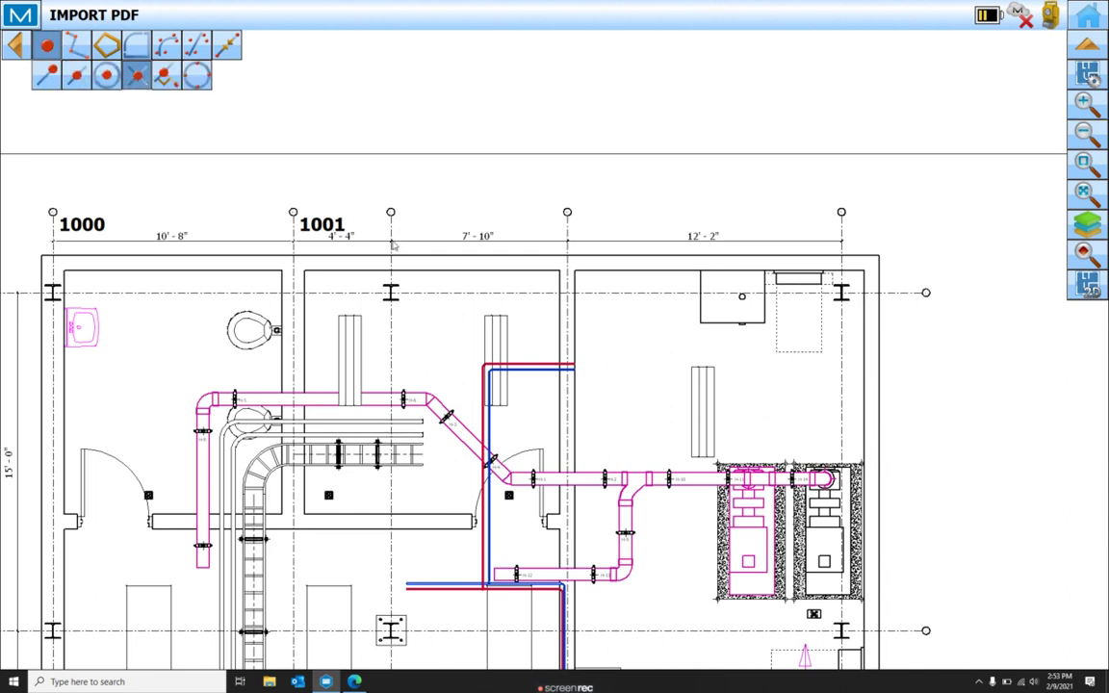
# Place point 1002 on grid line C and point 1003 on grid line D along the 7'-10" dimension line
pyautogui.scroll(3, 391, 241)
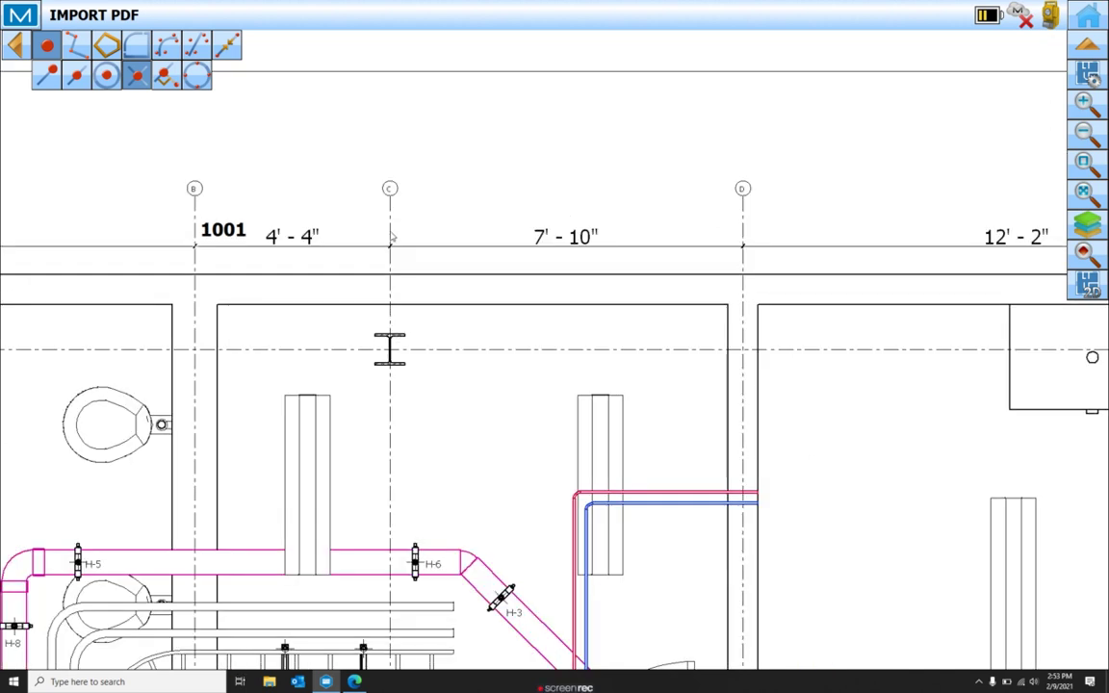
pyautogui.click(390, 241)
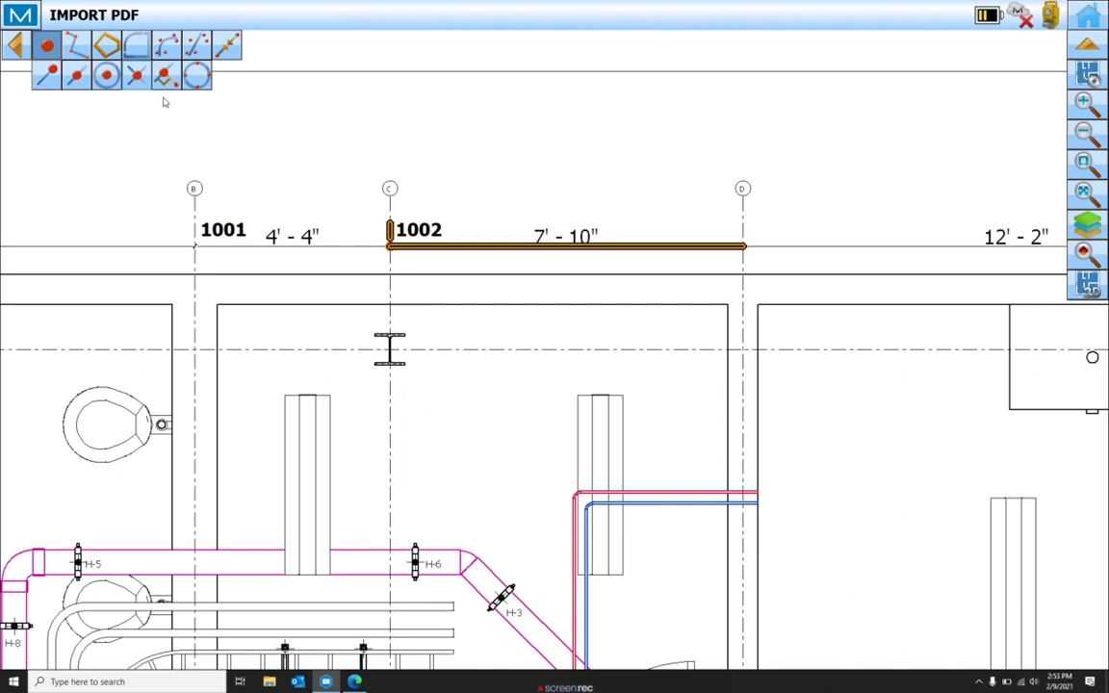
pyautogui.click(742, 236)
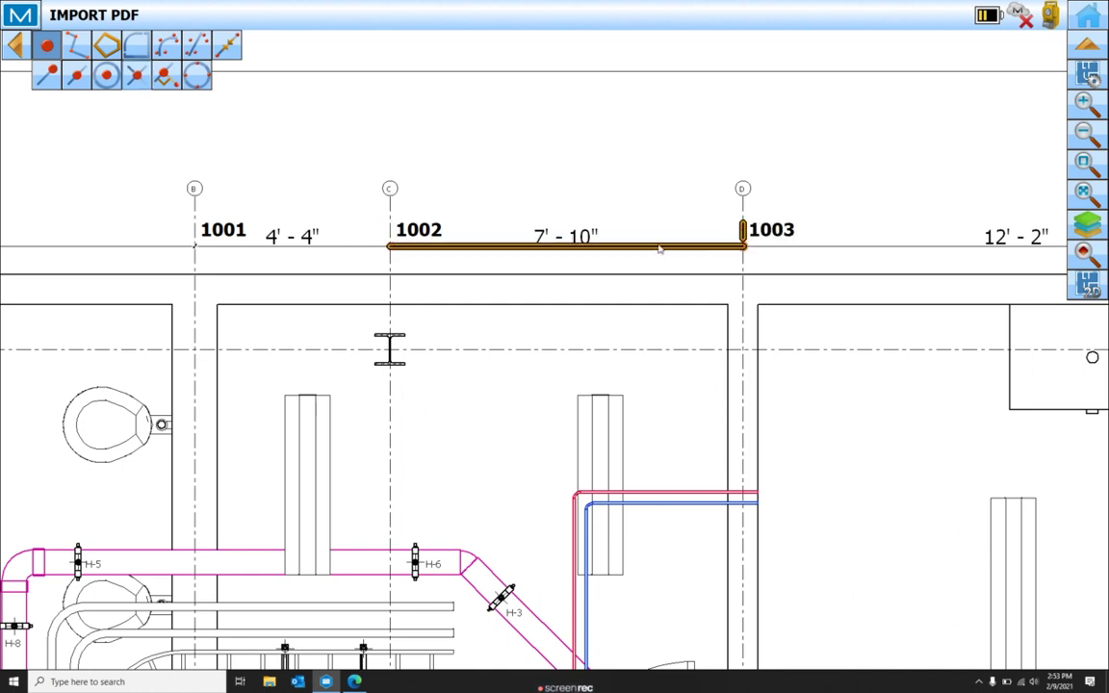
# Exit the point tool and select points 1002 and 1003 together
pyautogui.click(47, 48)
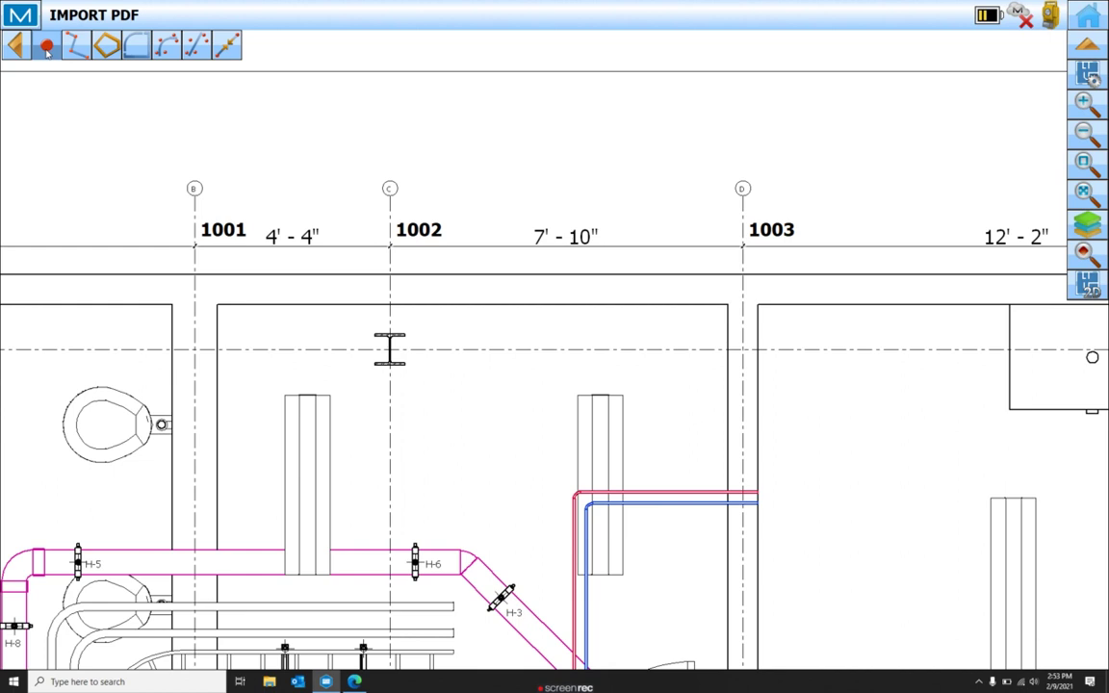
pyautogui.click(405, 251)
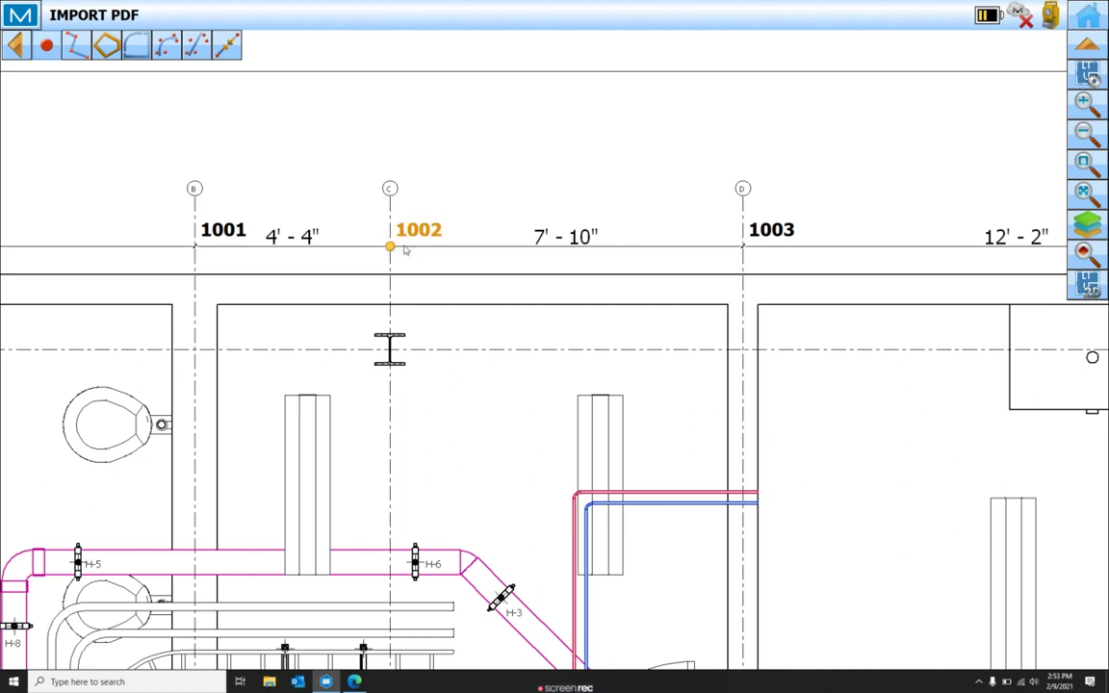
pyautogui.click(753, 252)
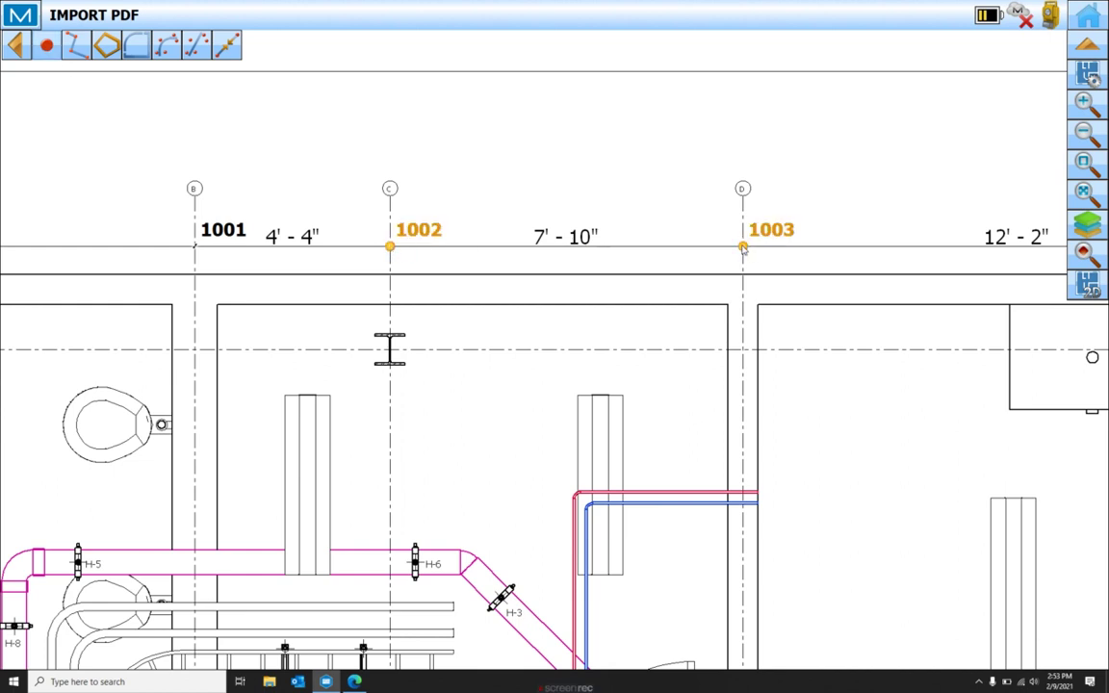
# Run Calc Inverse from 1002 to 1003, confirm 7'10" at 90°00'00", and return to the plan
pyautogui.rightClick(581, 147)
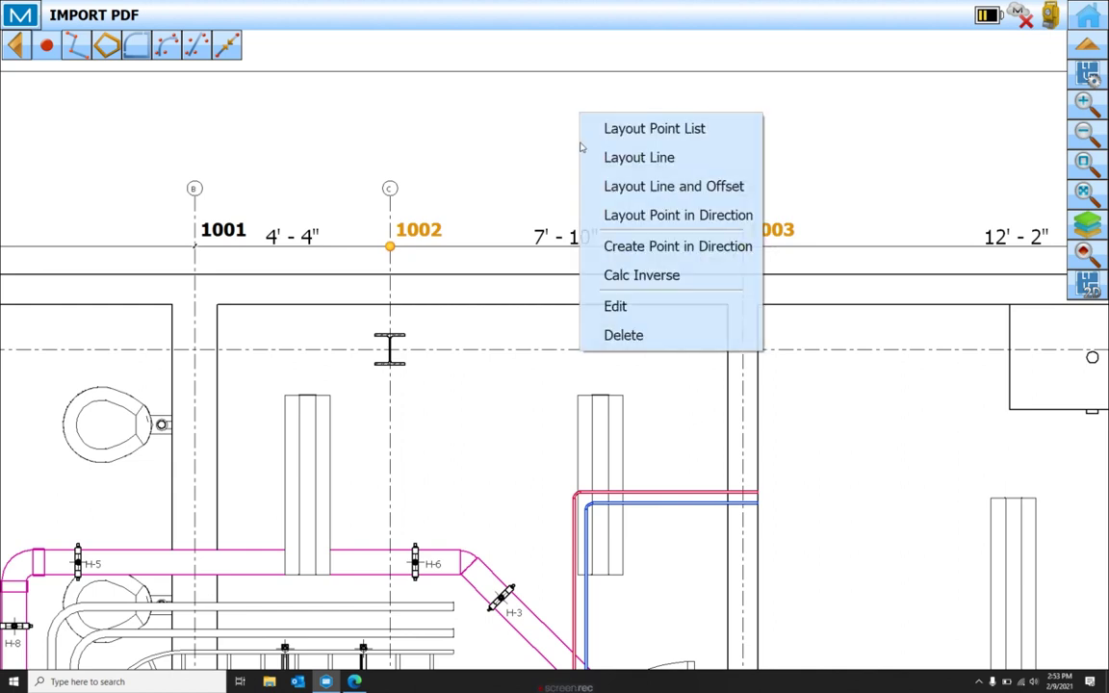
pyautogui.click(663, 279)
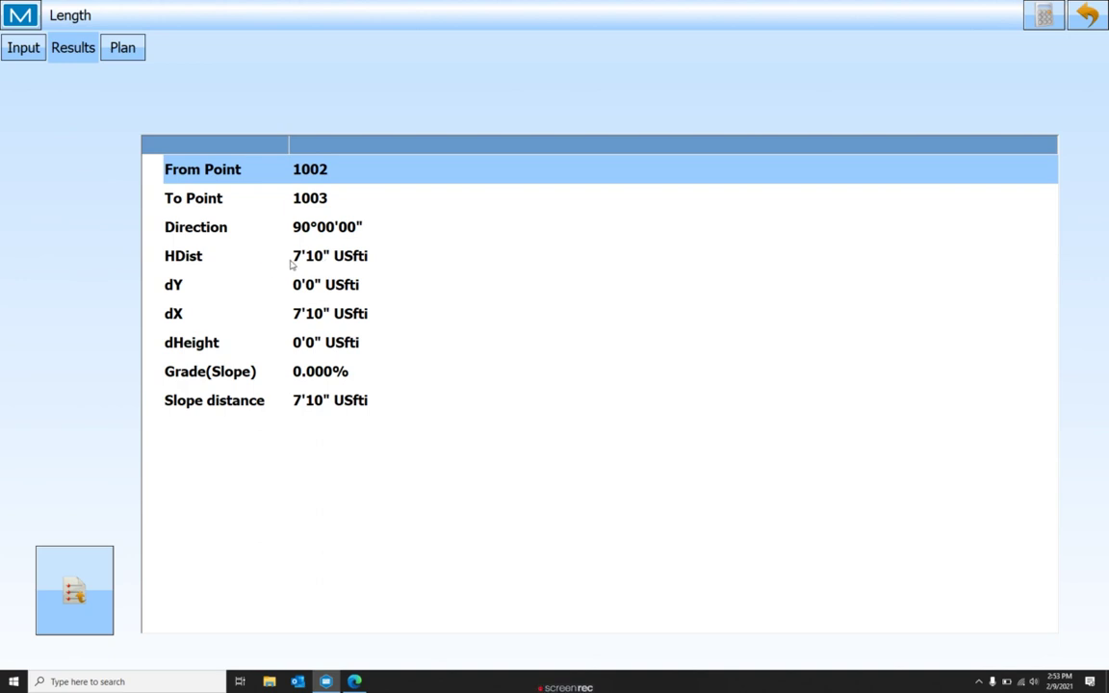
pyautogui.click(1049, 20)
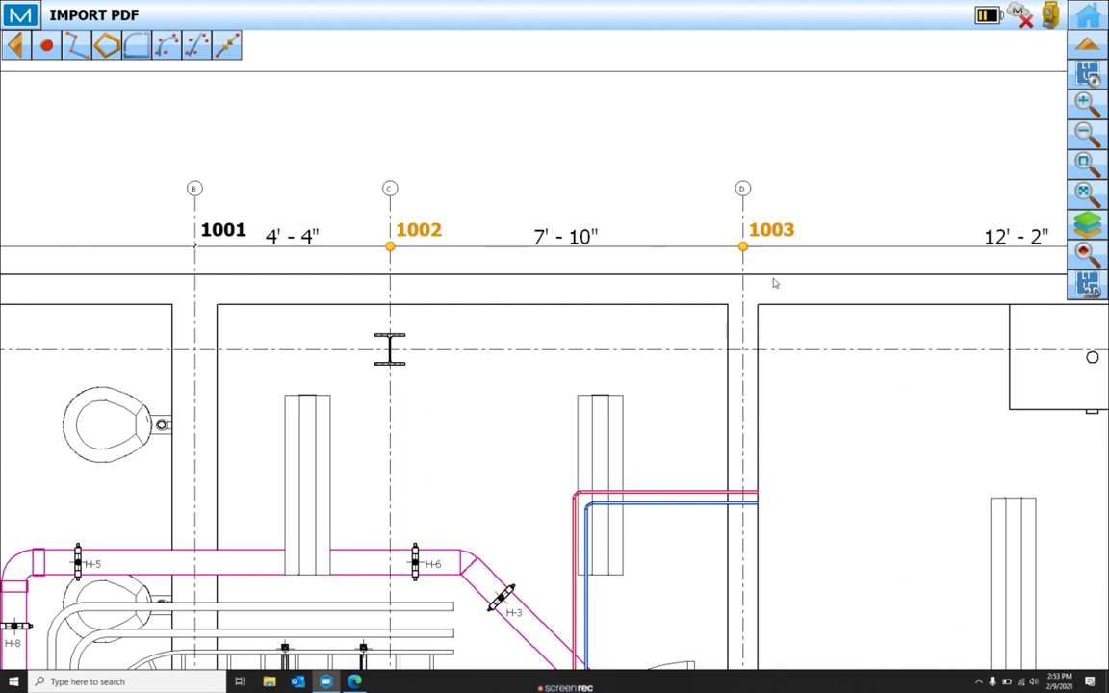
pyautogui.moveTo(692, 353); pyautogui.dragTo(617, 79)
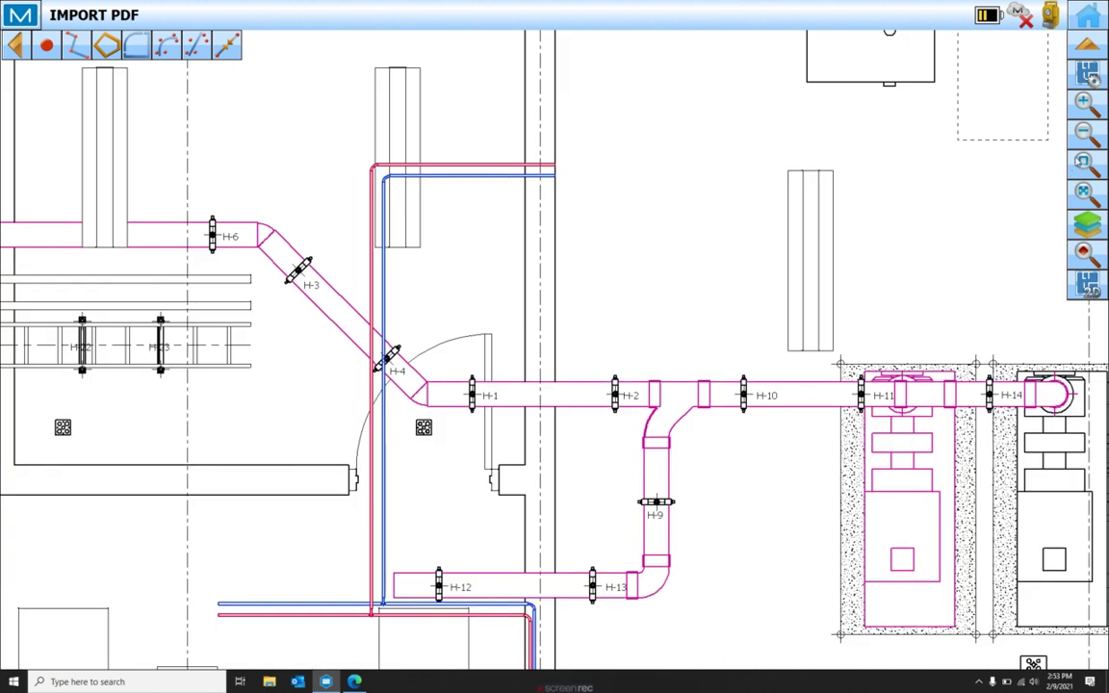
# Zoom out and pan across the scaled floor plan to review the rooms and labelled points 1000, 1001 and 1003
pyautogui.click(1085, 134)
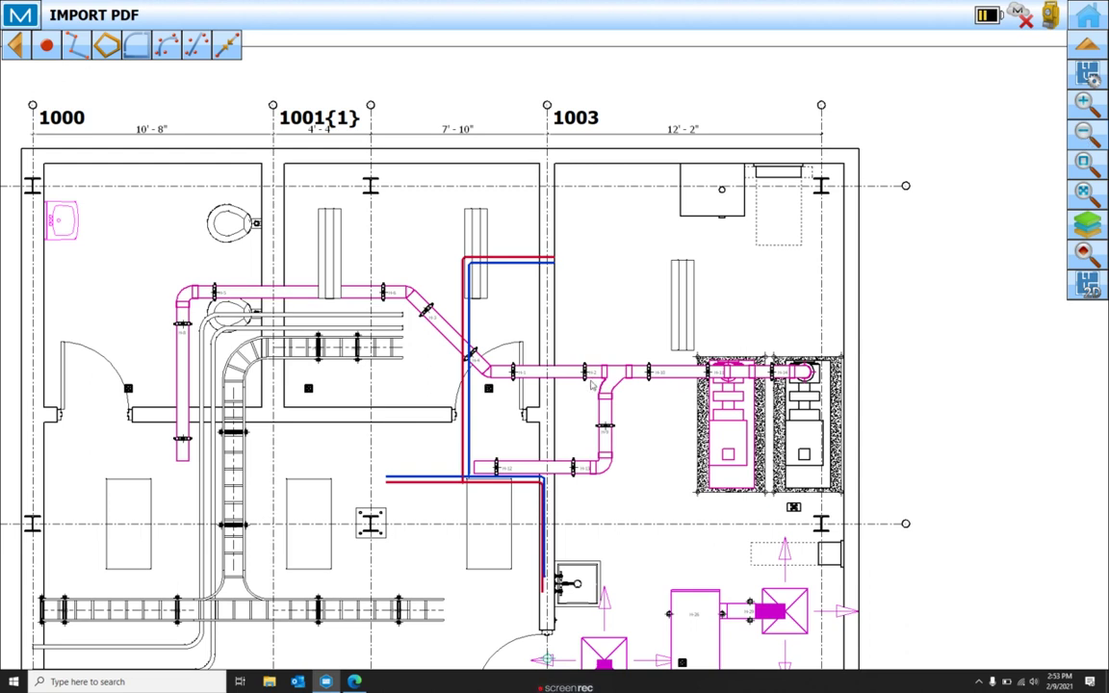
pyautogui.moveTo(949, 253); pyautogui.dragTo(959, 88)
pyautogui.moveTo(578, 482); pyautogui.dragTo(751, 324)
pyautogui.moveTo(443, 347); pyautogui.dragTo(443, 330)
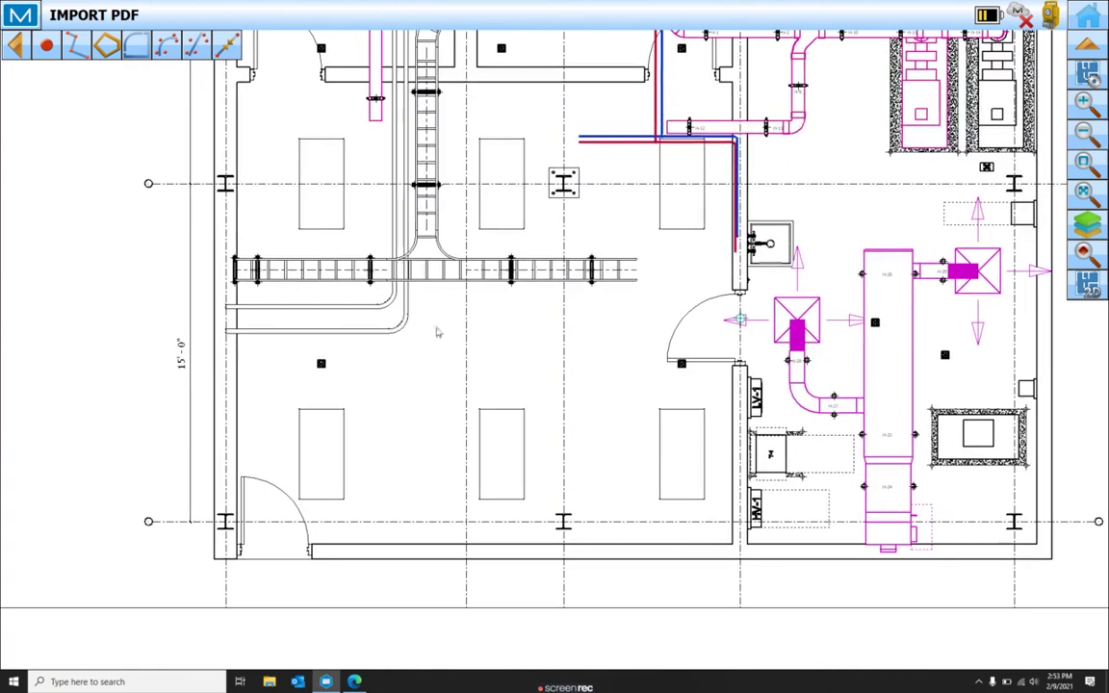
pyautogui.moveTo(578, 337); pyautogui.dragTo(467, 327)
pyautogui.moveTo(733, 226); pyautogui.dragTo(665, 486)
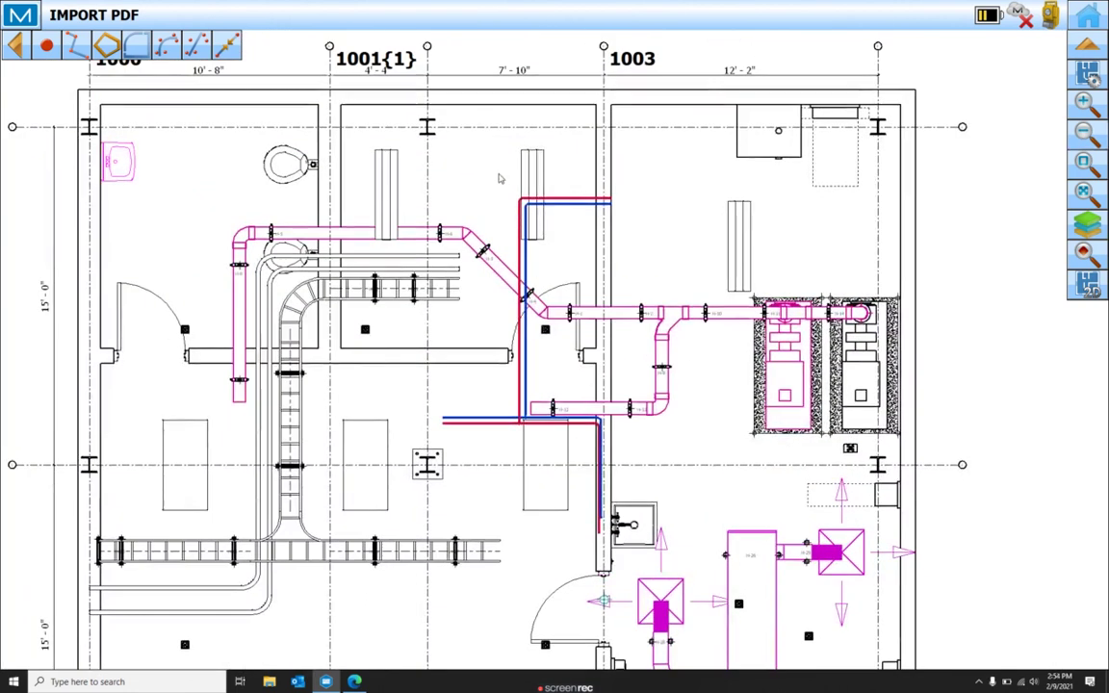
pyautogui.moveTo(498, 178); pyautogui.dragTo(561, 349)
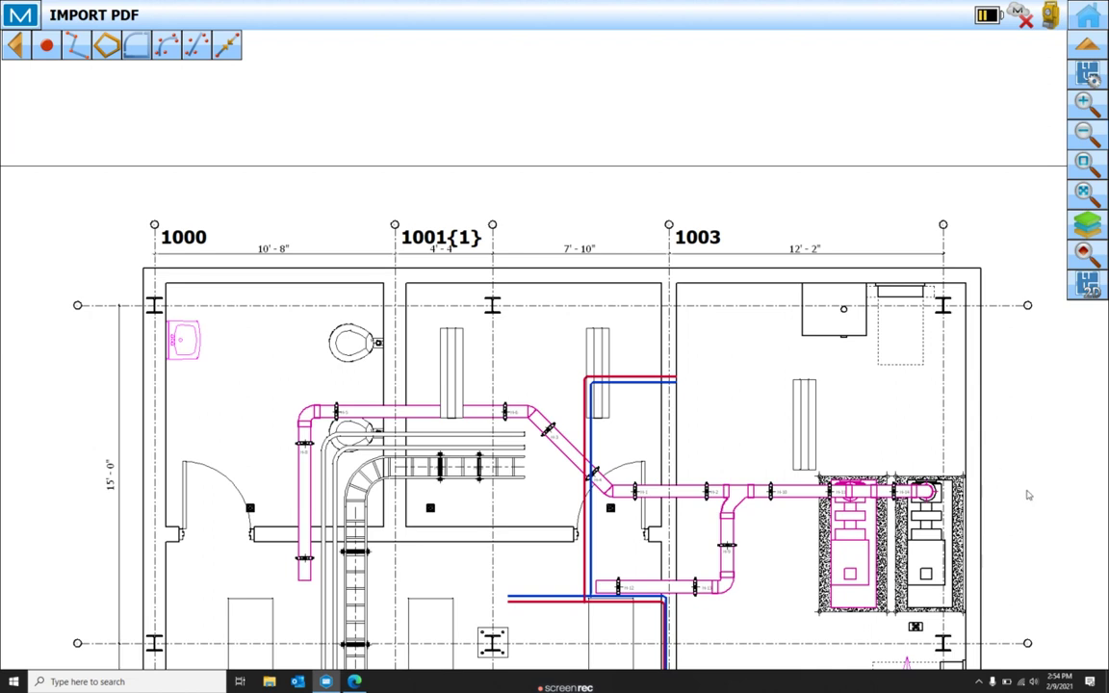
pyautogui.moveTo(1028, 492); pyautogui.dragTo(799, 272)
pyautogui.moveTo(770, 503); pyautogui.dragTo(773, 264)
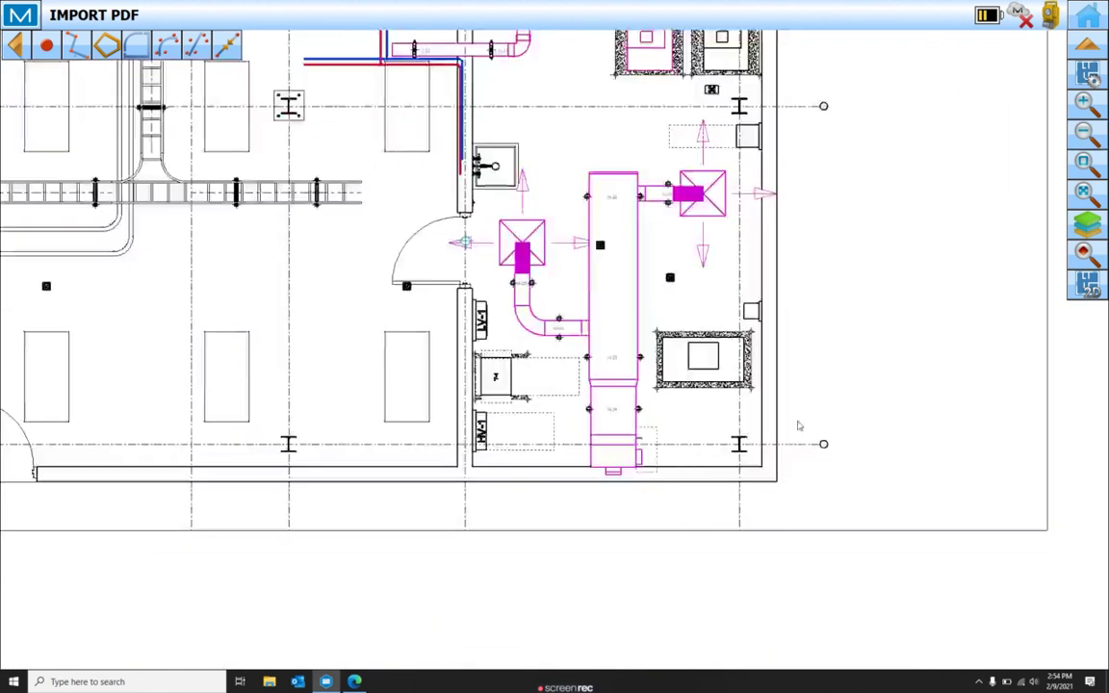
pyautogui.moveTo(266, 346); pyautogui.dragTo(556, 435)
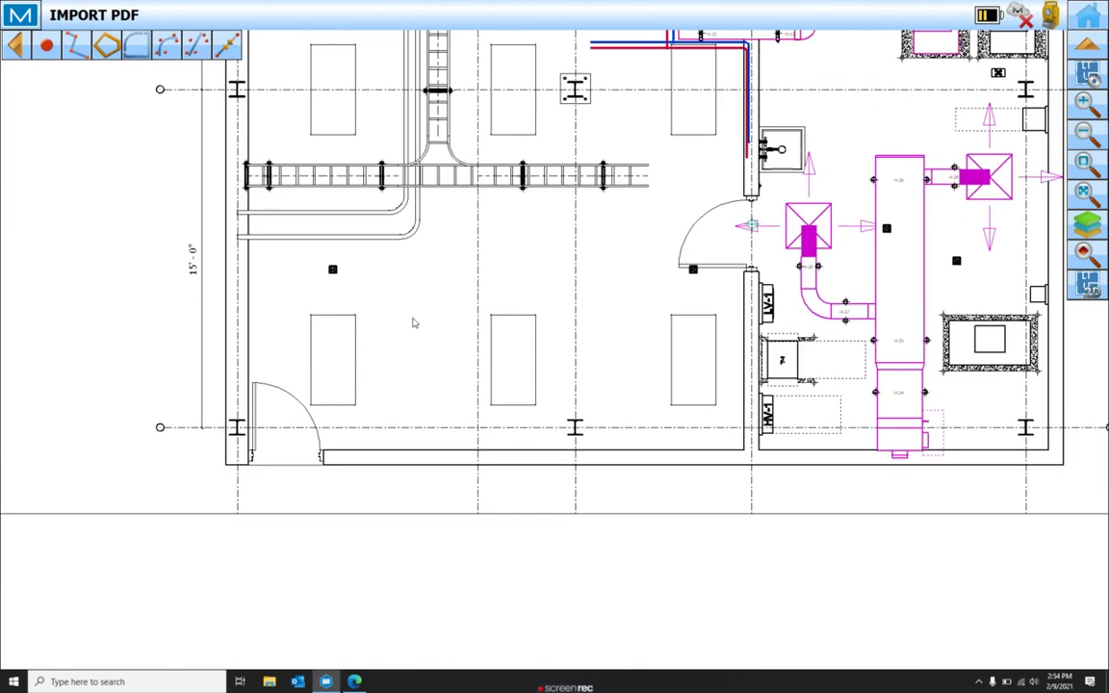
pyautogui.moveTo(425, 296); pyautogui.dragTo(416, 576)
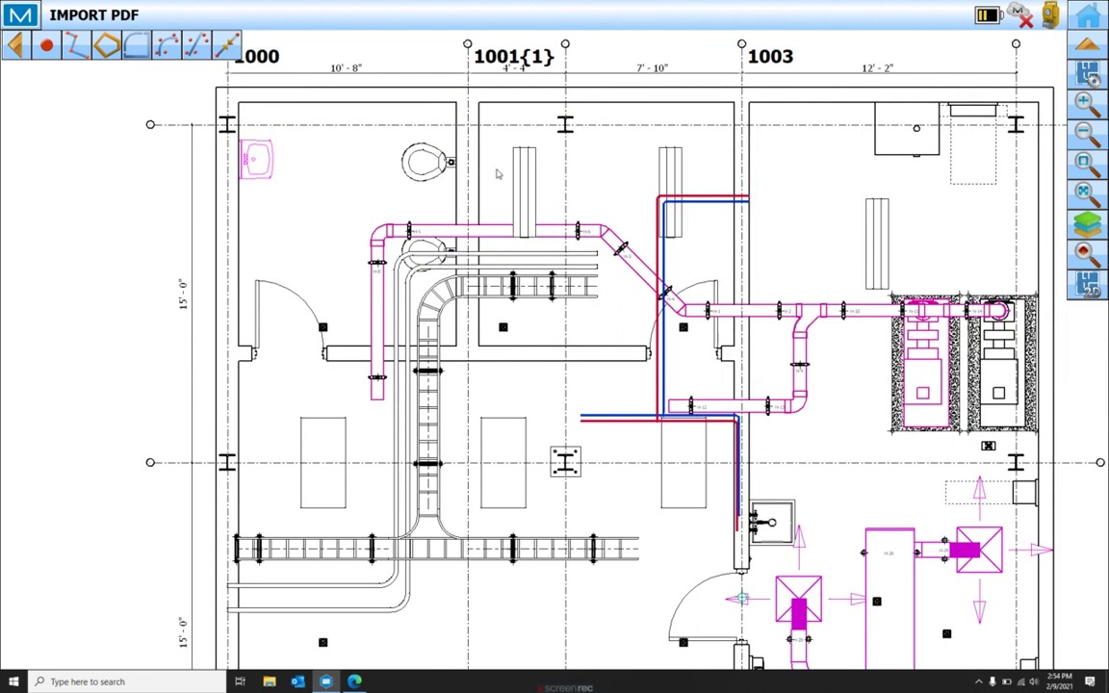
pyautogui.moveTo(729, 148); pyautogui.dragTo(676, 247)
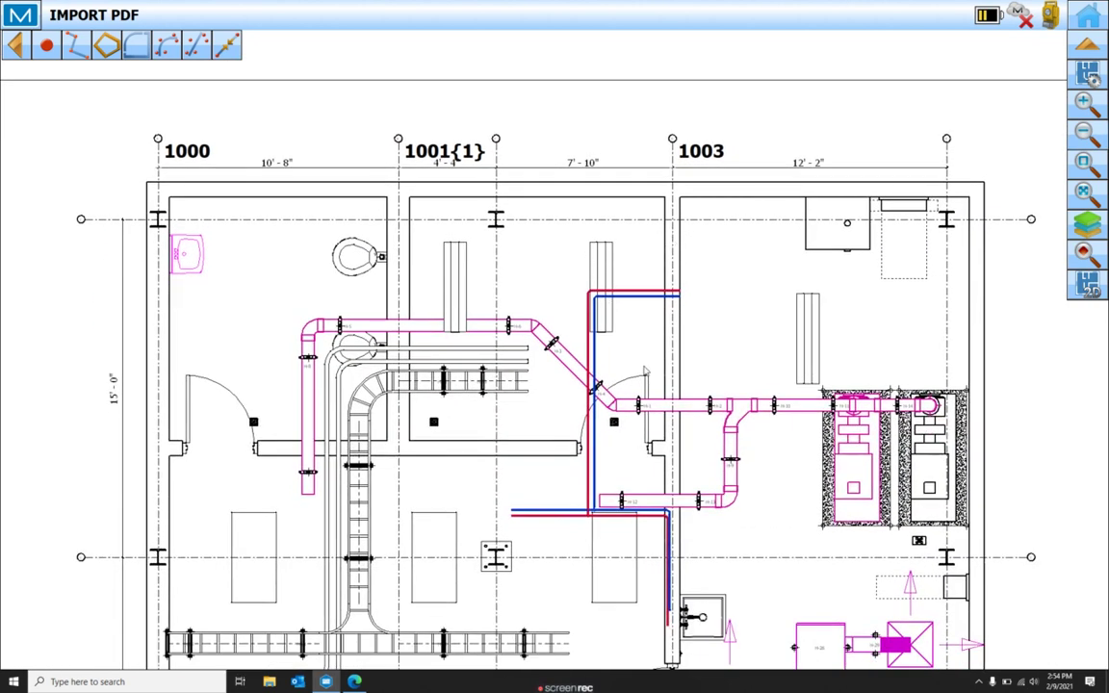